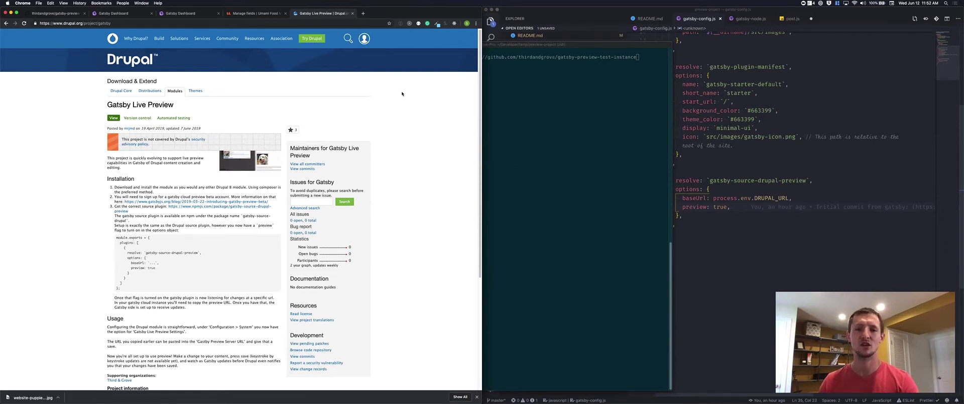
Open the Gatsby Live Preview Settings from the Drupal site's system configuration to view the preview server URL field.
{"action": "left_click", "coordinate": [255, 13]}
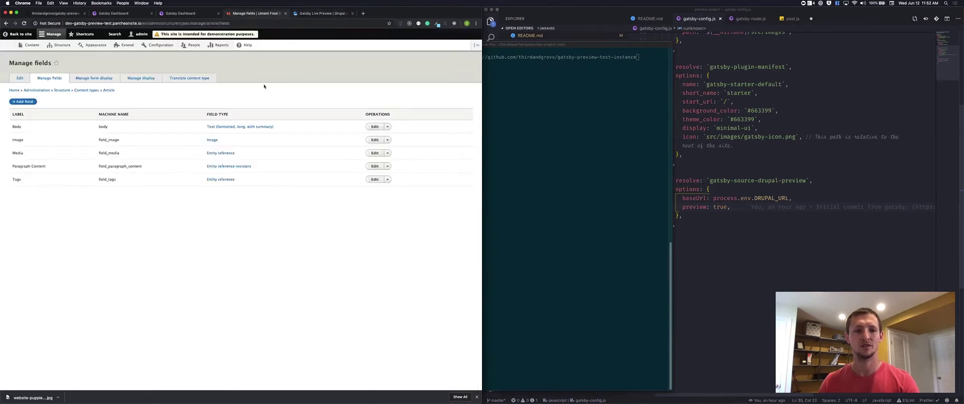
{"action": "left_click", "coordinate": [214, 56]}
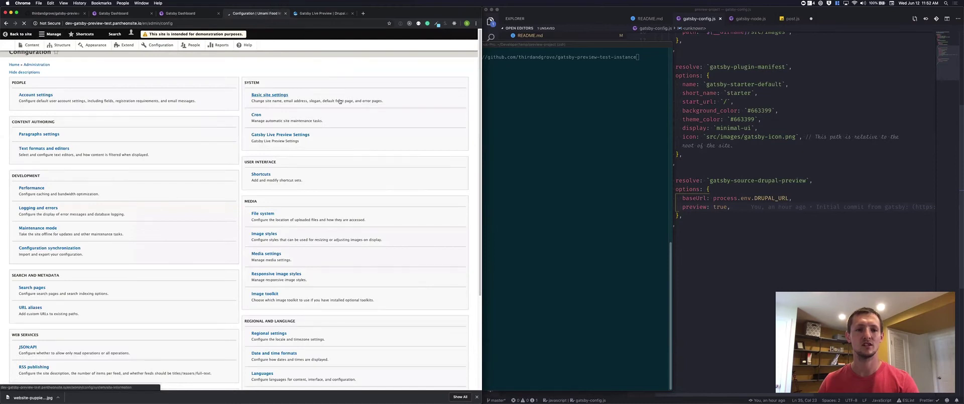
{"action": "left_click", "coordinate": [296, 146]}
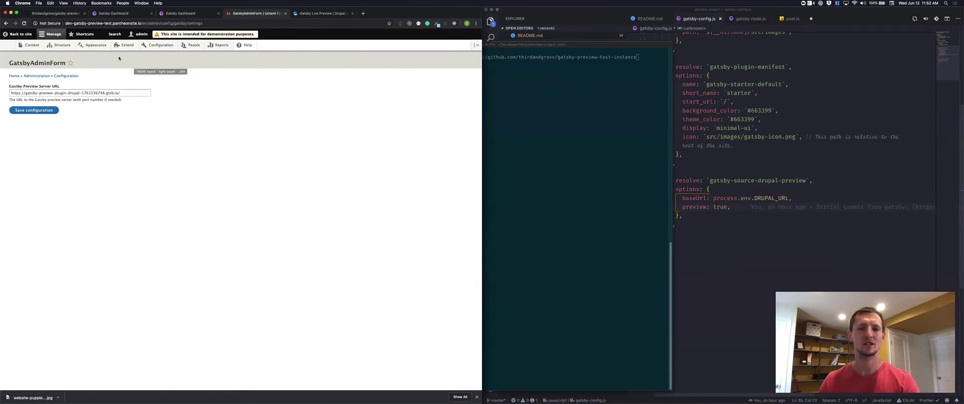
Review the Drupal site's list of content types and its list of paragraph types.
{"action": "mouse_move", "coordinate": [59, 45]}
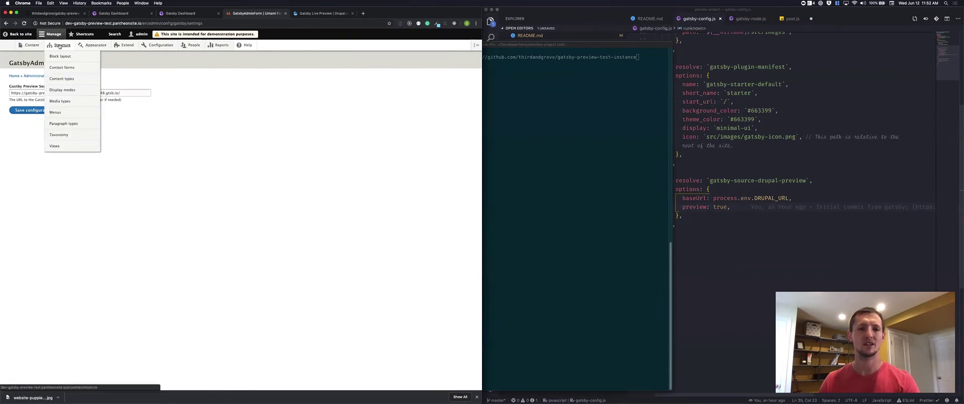
{"action": "left_click", "coordinate": [63, 79]}
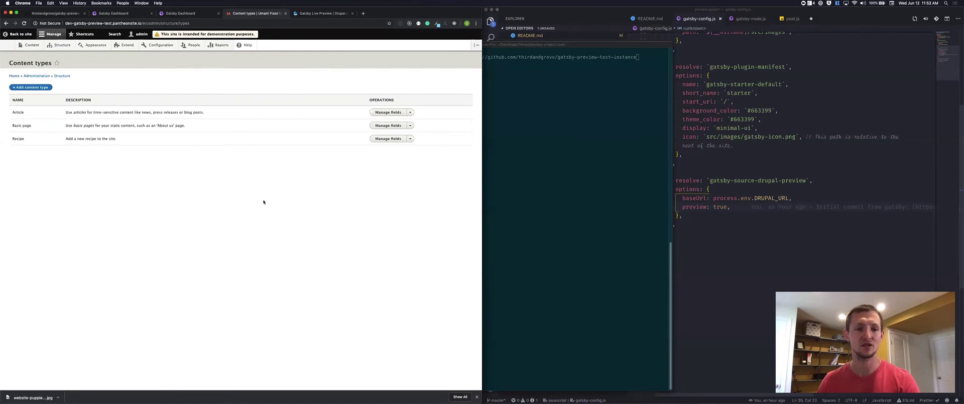
{"action": "mouse_move", "coordinate": [60, 45]}
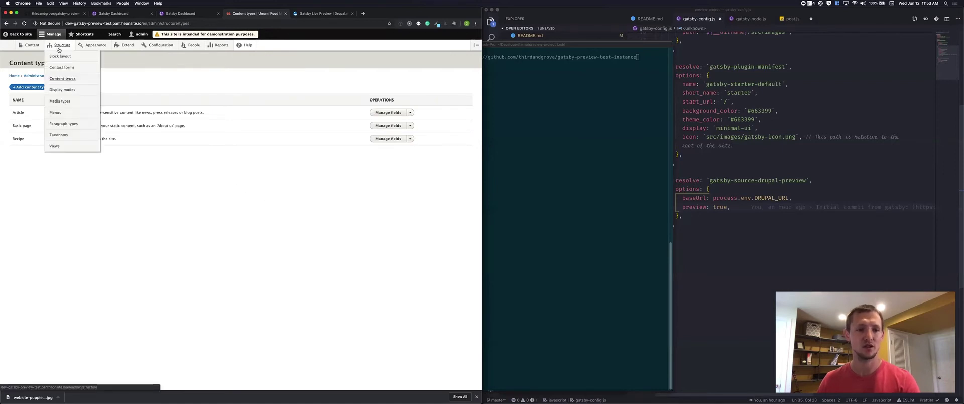
{"action": "left_click", "coordinate": [67, 123]}
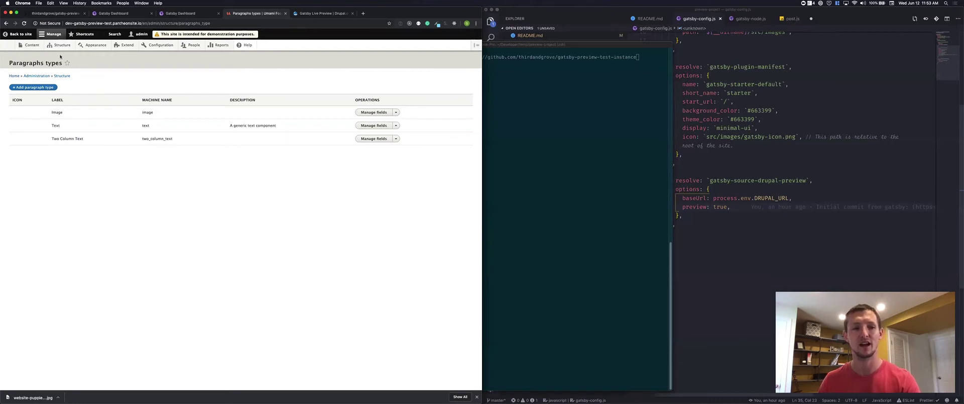
Open the field management page of the Article content type to review its fields.
{"action": "mouse_move", "coordinate": [60, 47]}
{"action": "mouse_move", "coordinate": [68, 78]}
{"action": "mouse_move", "coordinate": [120, 89]}
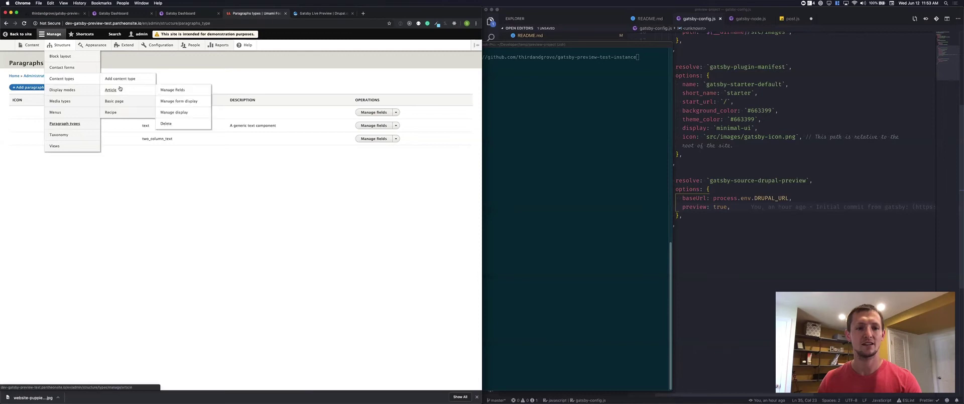
{"action": "left_click", "coordinate": [174, 90]}
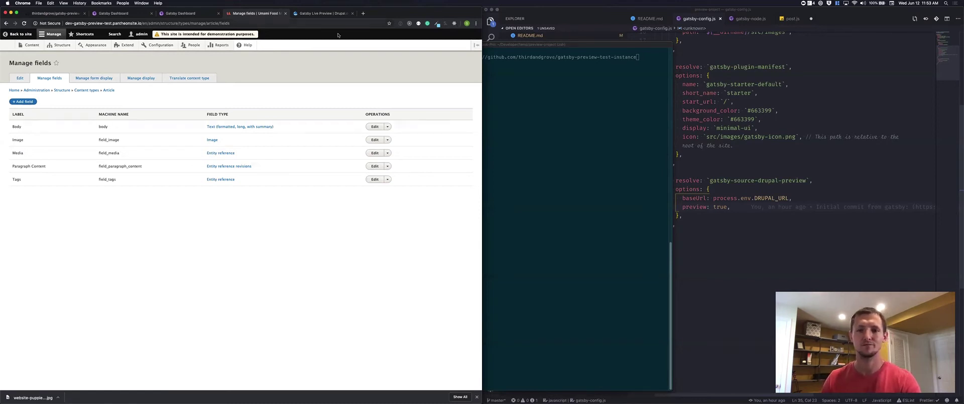
View the gatsby new command in iTerm2 and the gatsby-preview-test-instance repository on GitHub in Chrome, ending in the terminal.
{"action": "left_click", "coordinate": [556, 80]}
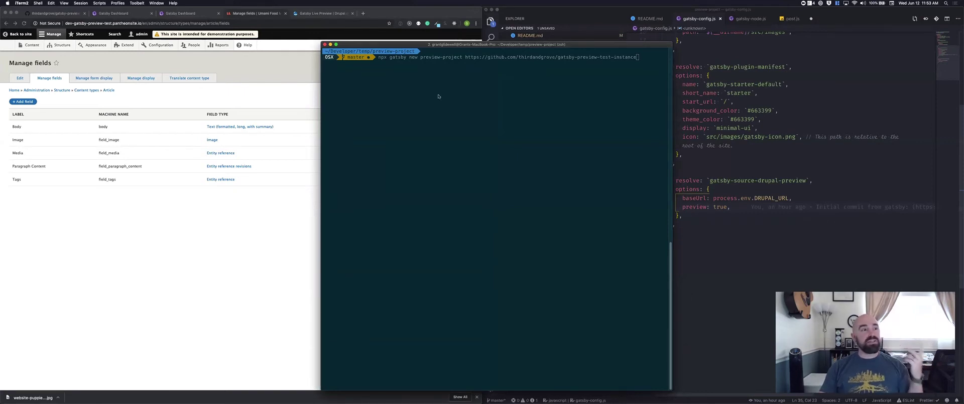
{"action": "left_click", "coordinate": [61, 14]}
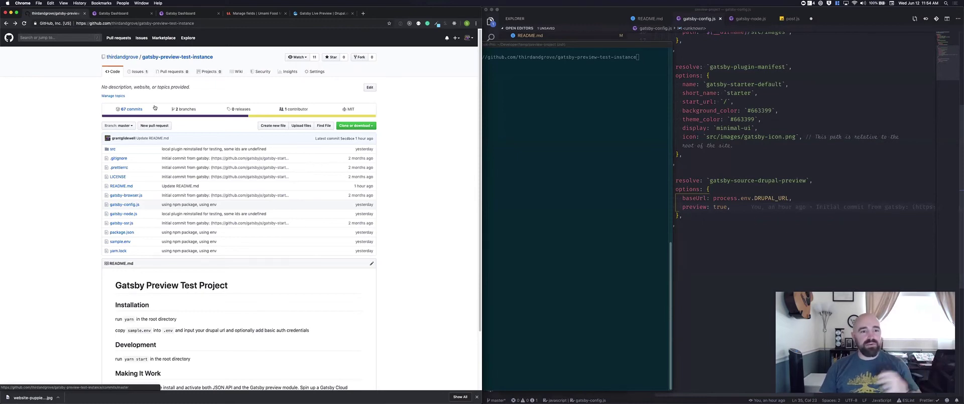
{"action": "left_click", "coordinate": [508, 154]}
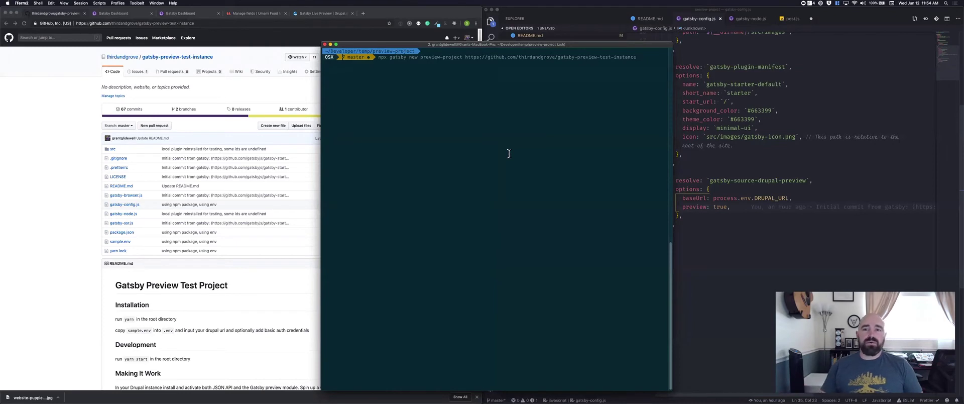
Switch to Visual Studio Code and review the installation, development and Making It Work sections of README.md.
{"action": "left_click", "coordinate": [713, 189]}
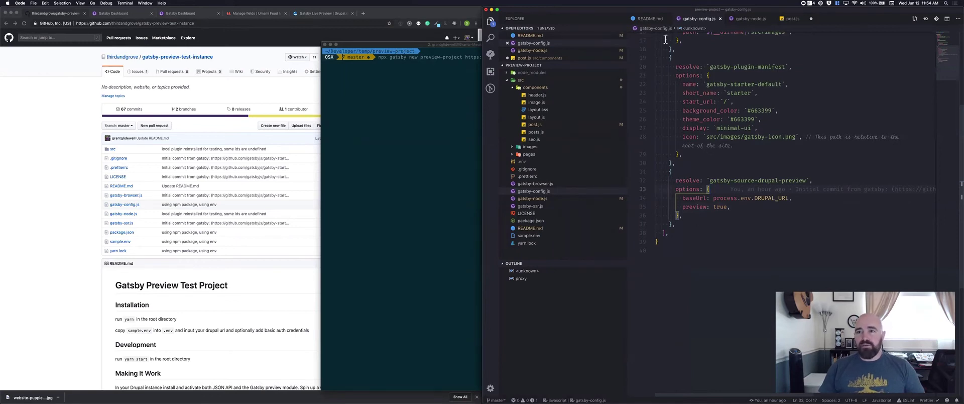
{"action": "left_click", "coordinate": [649, 19]}
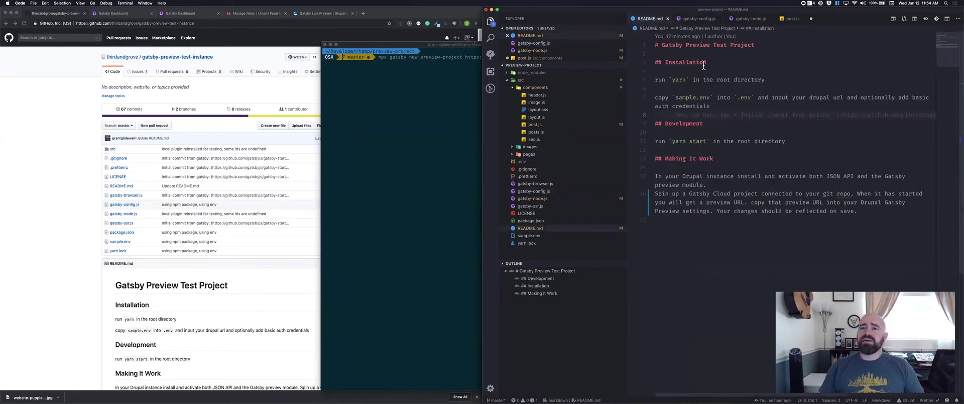
{"action": "left_click", "coordinate": [737, 160]}
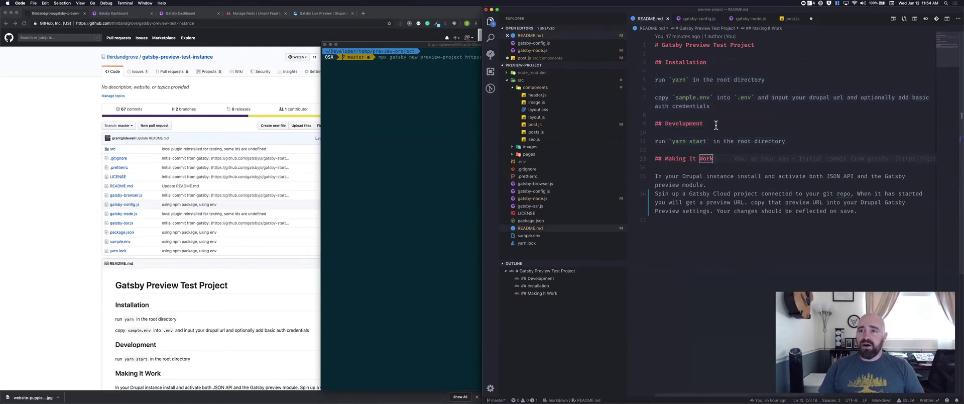
Examine the preview option of the gatsby-source-drupal-preview plugin in gatsby-config.js.
{"action": "left_click", "coordinate": [699, 19]}
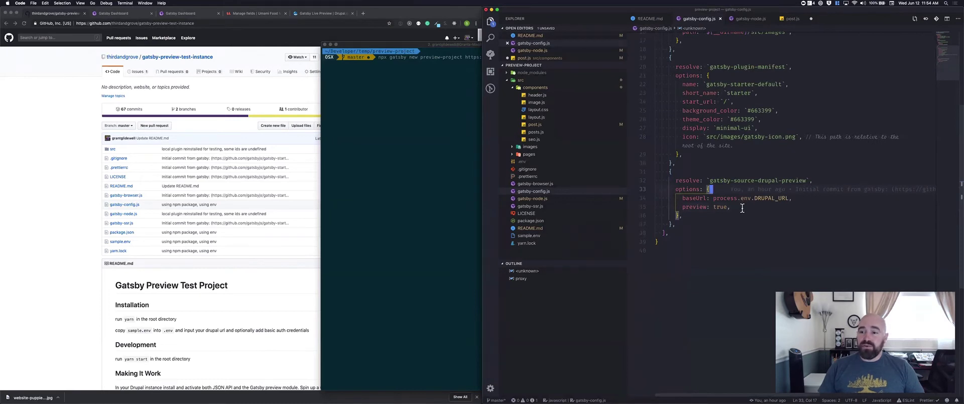
{"action": "left_click_drag", "start_coordinate": [742, 208], "coordinate": [673, 208]}
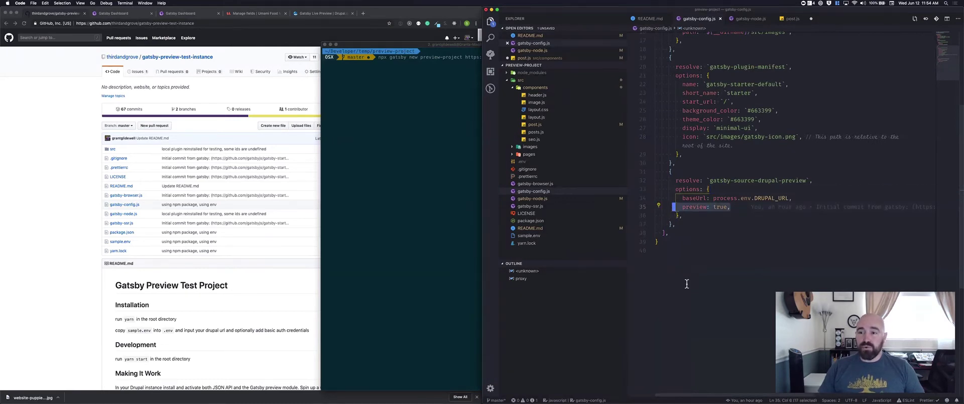
{"action": "left_click", "coordinate": [724, 217]}
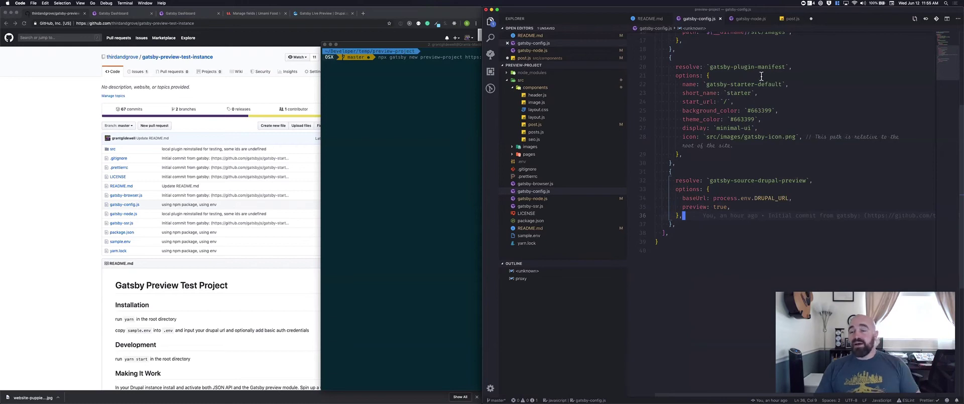
Examine the allNodeArticle query in gatsby-node.js and the createPage call's context and post.js component path.
{"action": "left_click", "coordinate": [749, 21]}
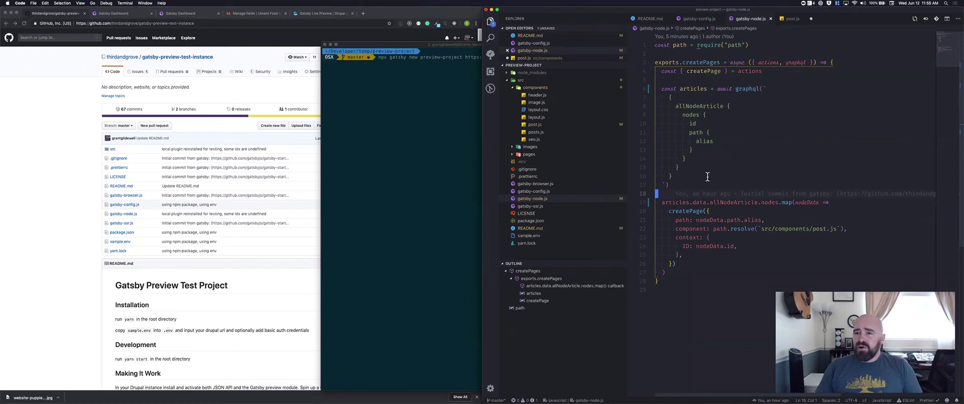
{"action": "left_click_drag", "start_coordinate": [707, 177], "coordinate": [676, 89]}
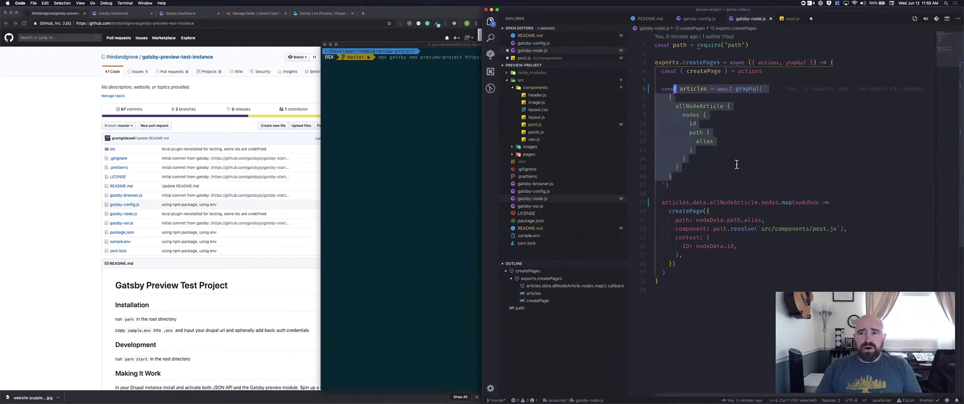
{"action": "left_click", "coordinate": [734, 168]}
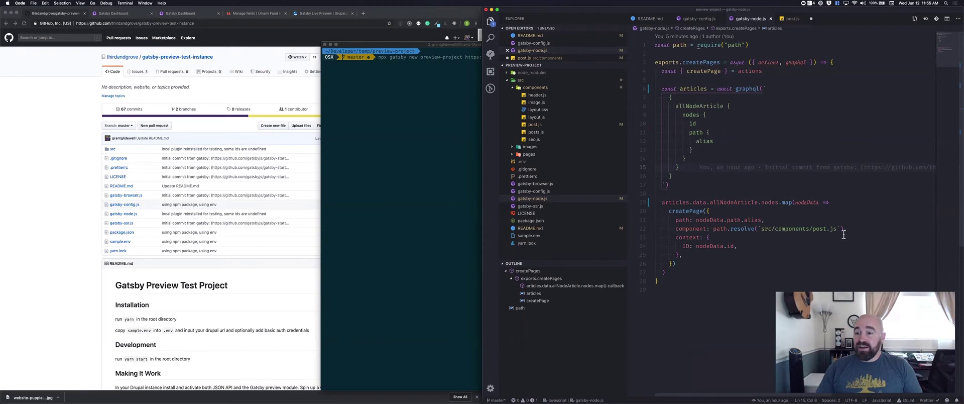
{"action": "left_click_drag", "start_coordinate": [776, 254], "coordinate": [803, 250]}
{"action": "left_click", "coordinate": [804, 246]}
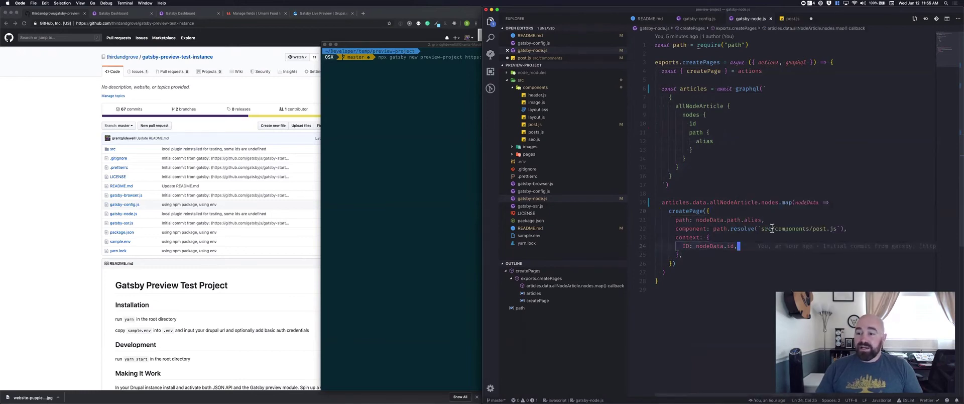
{"action": "double_click", "coordinate": [819, 230]}
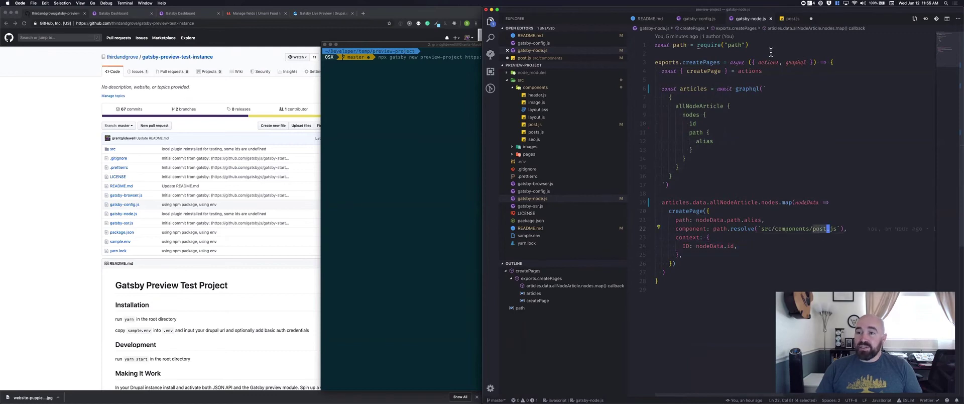
Open post.js and examine its GraphQL query, from the $ID parameter and nodeArticle filter through the relationships fields.
{"action": "left_click", "coordinate": [792, 19]}
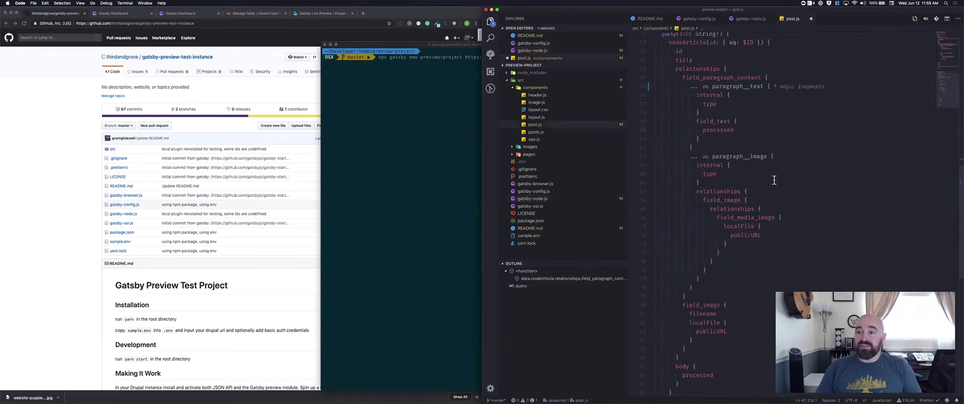
{"action": "scroll", "coordinate": [793, 186], "scroll_direction": "up", "scroll_amount": 1}
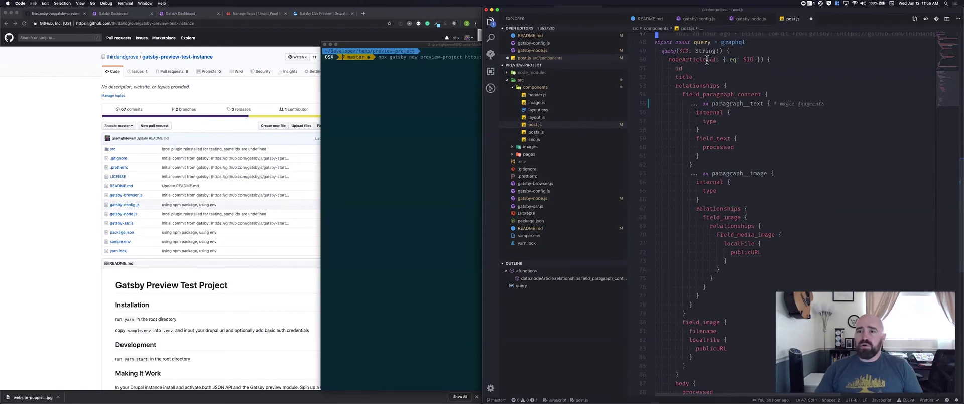
{"action": "left_click_drag", "start_coordinate": [680, 50], "coordinate": [721, 51]}
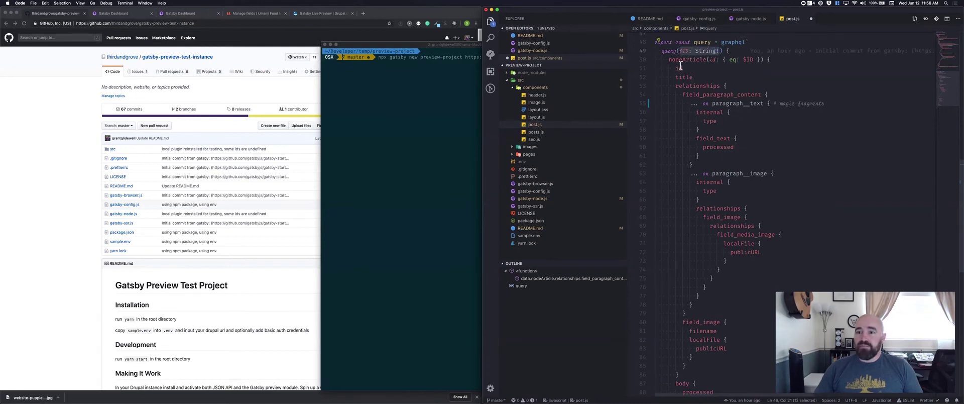
{"action": "left_click_drag", "start_coordinate": [670, 60], "coordinate": [767, 60]}
{"action": "left_click_drag", "start_coordinate": [690, 69], "coordinate": [696, 165]}
{"action": "left_click_drag", "start_coordinate": [725, 191], "coordinate": [770, 235]}
{"action": "key", "text": "Escape"}
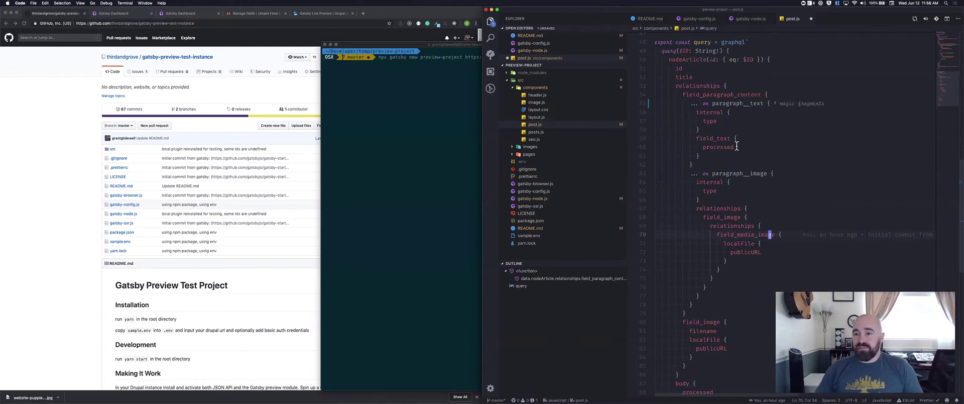
Examine the paragraph__text and paragraph__image fragments under field_paragraph_content and the rest of the query in post.js.
{"action": "double_click", "coordinate": [737, 104]}
{"action": "double_click", "coordinate": [737, 174]}
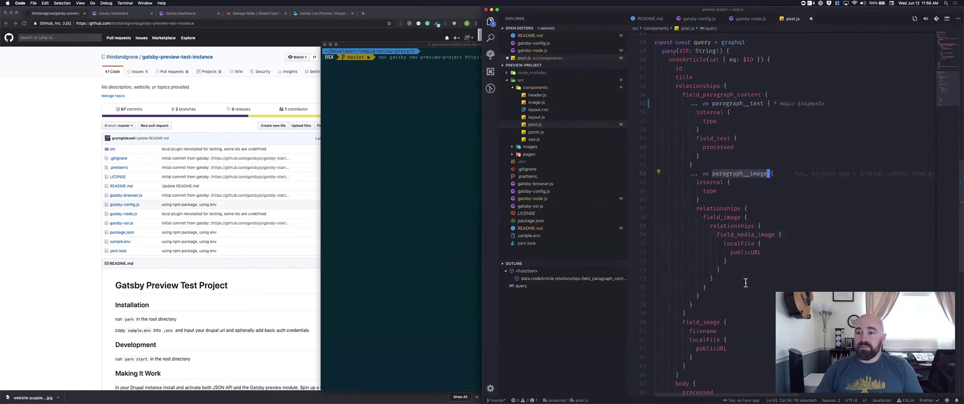
{"action": "scroll", "coordinate": [738, 293], "scroll_direction": "down", "scroll_amount": 5}
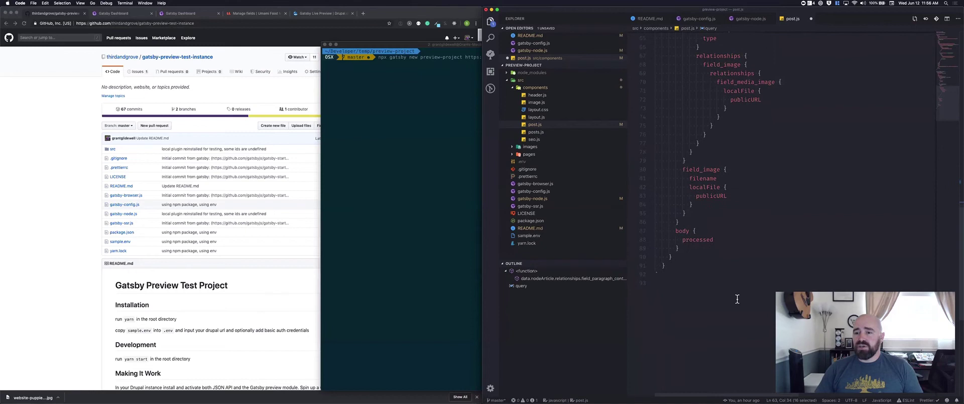
{"action": "scroll", "coordinate": [737, 298], "scroll_direction": "up", "scroll_amount": 7}
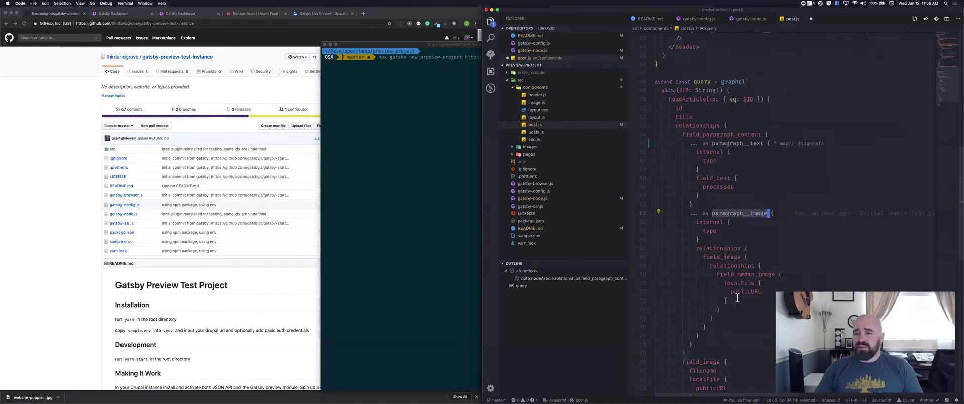
{"action": "left_click", "coordinate": [759, 236]}
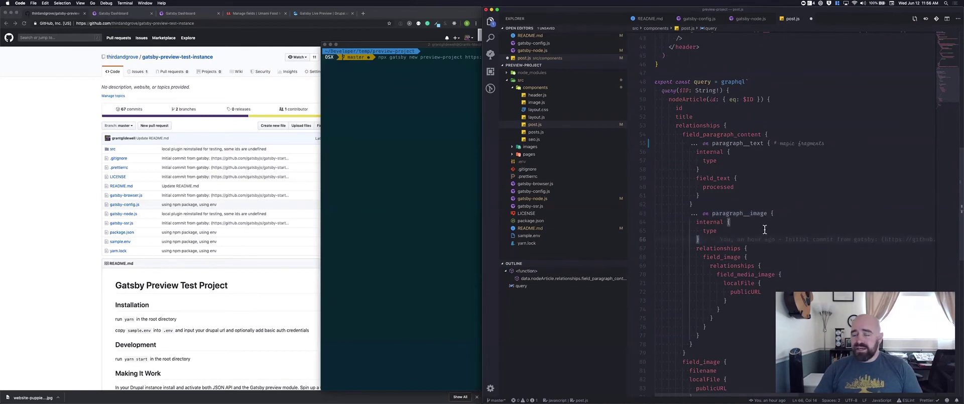
{"action": "scroll", "coordinate": [764, 228], "scroll_direction": "up", "scroll_amount": 3}
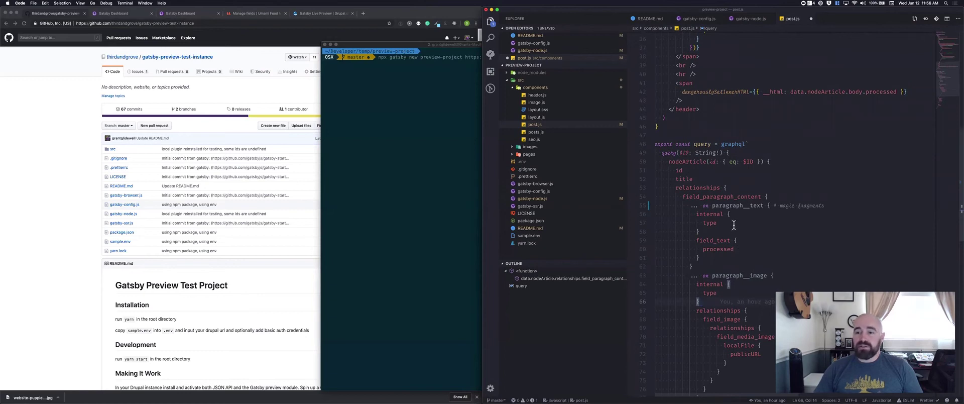
{"action": "double_click", "coordinate": [721, 196]}
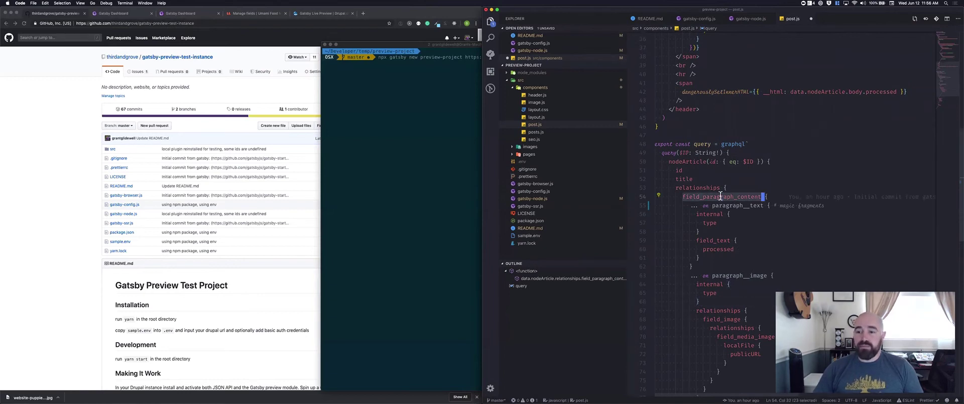
{"action": "double_click", "coordinate": [744, 206]}
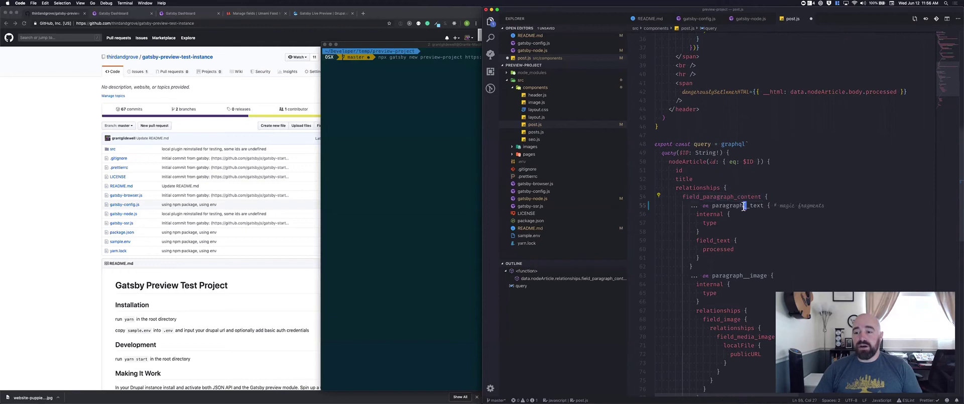
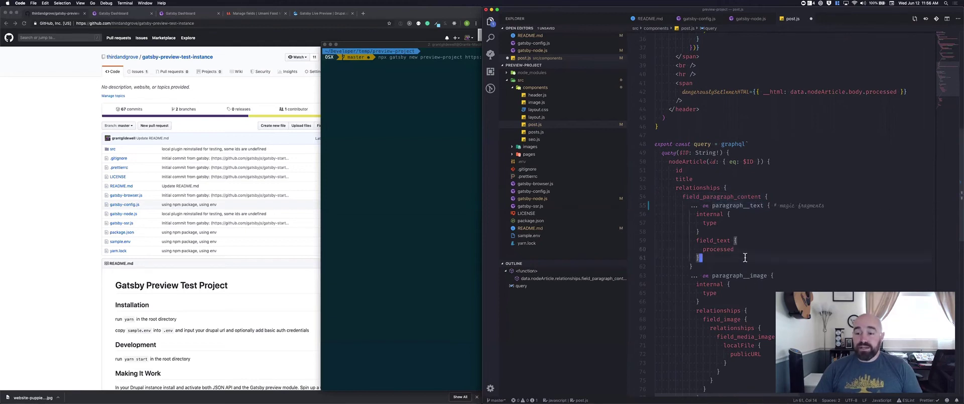
Examine how the component in post.js renders the paragraph__text and paragraph__image items of field_paragraph_content.
{"action": "scroll", "coordinate": [748, 258], "scroll_direction": "up", "scroll_amount": 2}
{"action": "scroll", "coordinate": [751, 258], "scroll_direction": "up", "scroll_amount": 8}
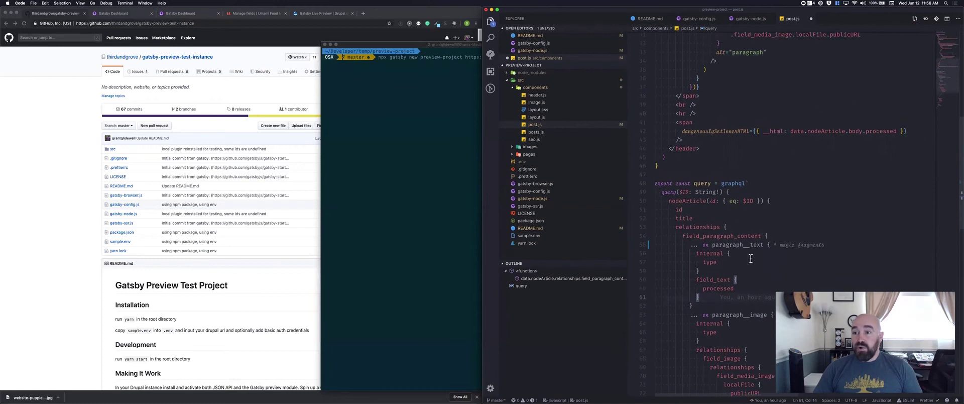
{"action": "scroll", "coordinate": [751, 258], "scroll_direction": "up", "scroll_amount": 4}
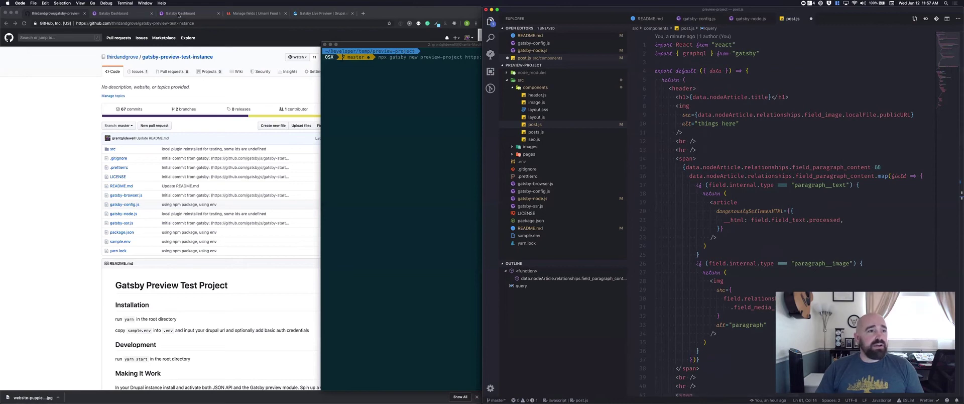
Review the Gatsby page for creating a Preview instance, and the gatsby-preview-plugin-drupal instance's overview, highlighting its preview URL.
{"action": "left_click", "coordinate": [119, 13]}
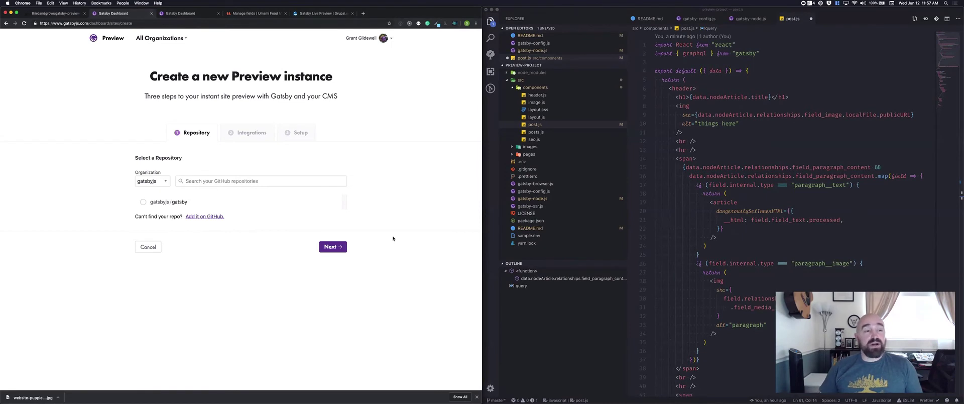
{"action": "left_click", "coordinate": [192, 15]}
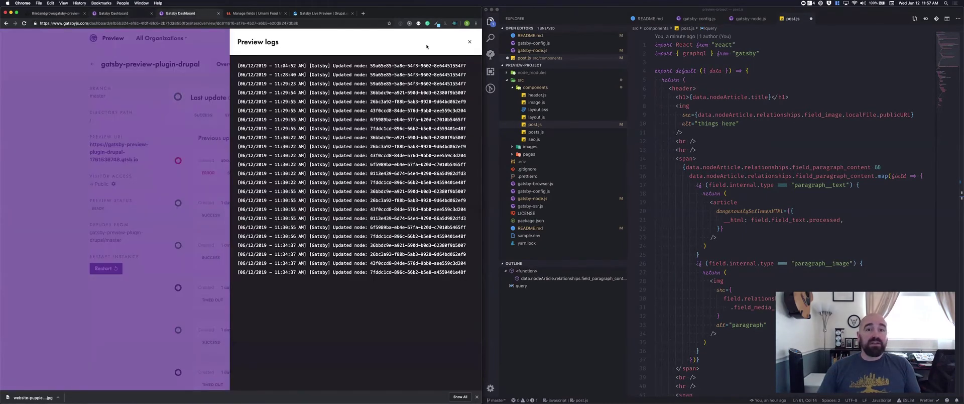
{"action": "left_click", "coordinate": [470, 43]}
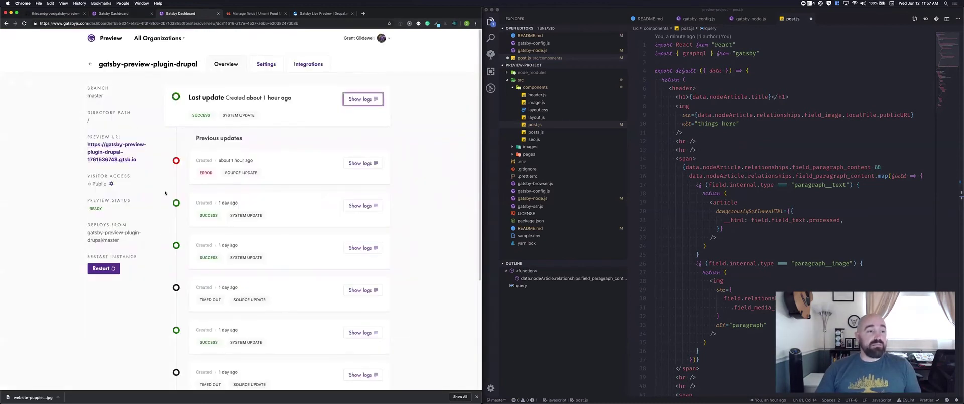
{"action": "left_click_drag", "start_coordinate": [151, 165], "coordinate": [88, 145]}
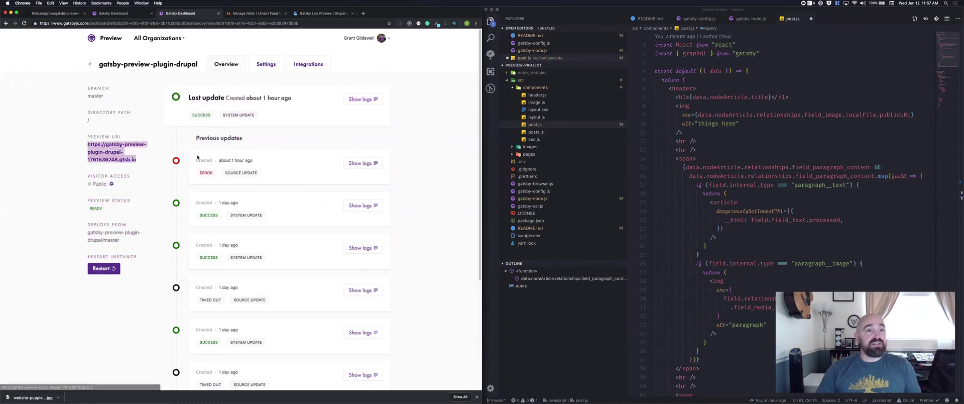
Open Drupal's content list, and show the logs of the last update for the gatsby-preview-plugin-drupal instance.
{"action": "left_click", "coordinate": [267, 15]}
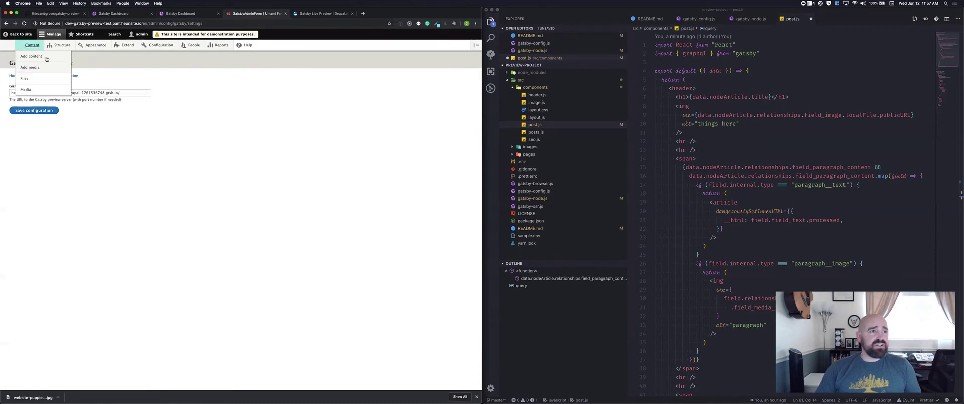
{"action": "left_click", "coordinate": [32, 45]}
{"action": "left_click", "coordinate": [197, 15]}
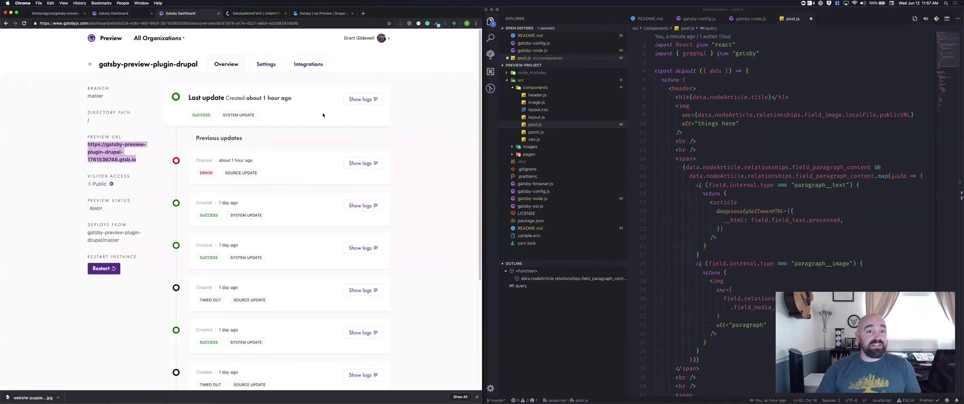
{"action": "left_click", "coordinate": [360, 99]}
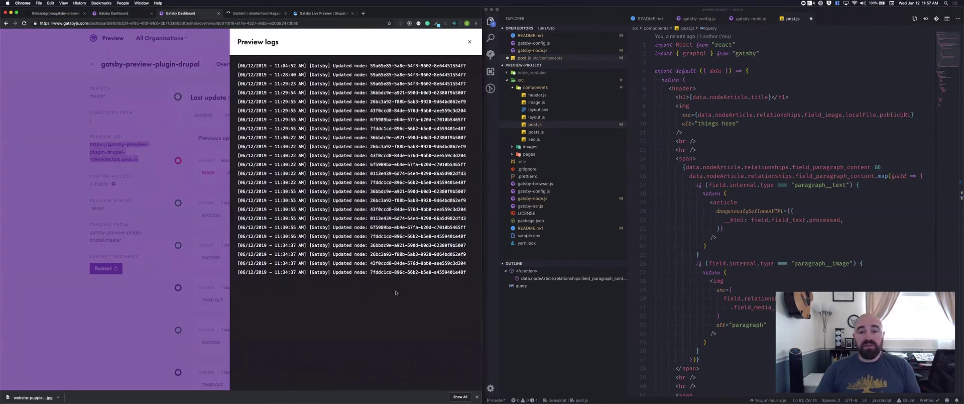
Bring up the browser window with the Gatsby article preview and place it beside the Drupal window.
{"action": "key", "text": "ctrl+Up"}
{"action": "left_click", "coordinate": [577, 226]}
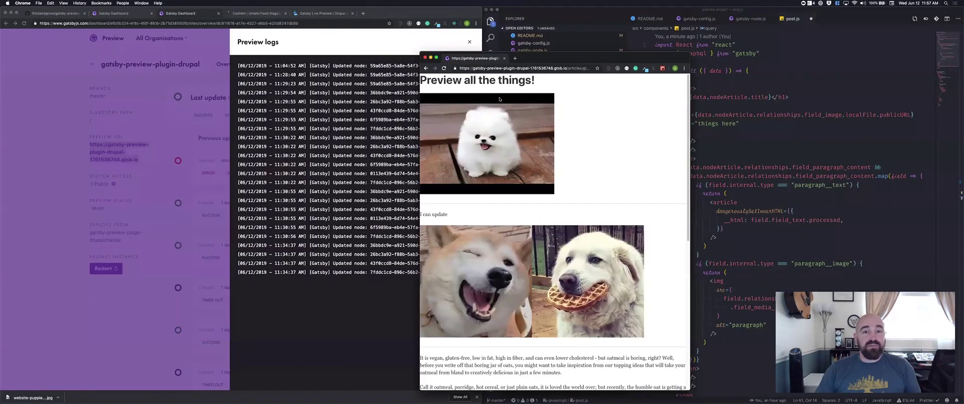
{"action": "left_click_drag", "start_coordinate": [597, 58], "coordinate": [662, 49]}
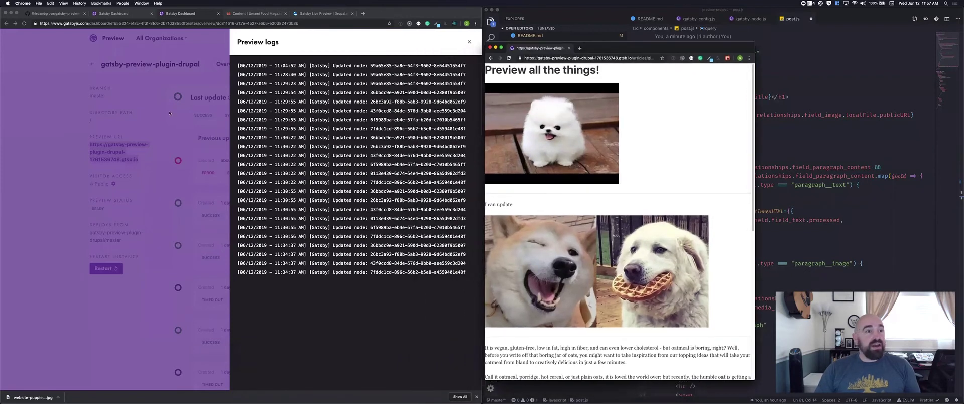
Retitle the newest Drupal article "Preview all the things!!!!!" and save it.
{"action": "left_click", "coordinate": [266, 14]}
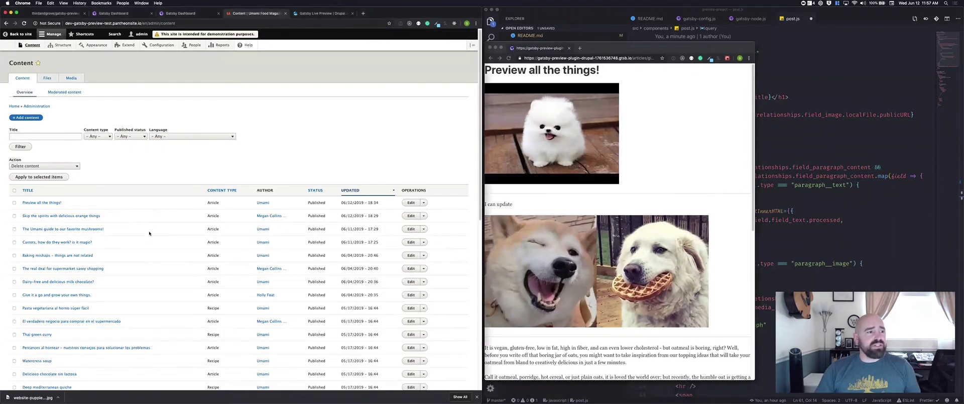
{"action": "left_click", "coordinate": [50, 203]}
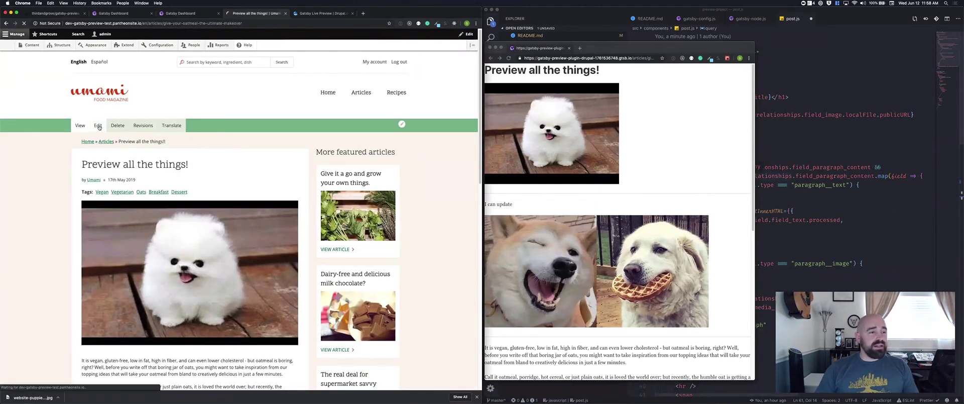
{"action": "left_click", "coordinate": [99, 126]}
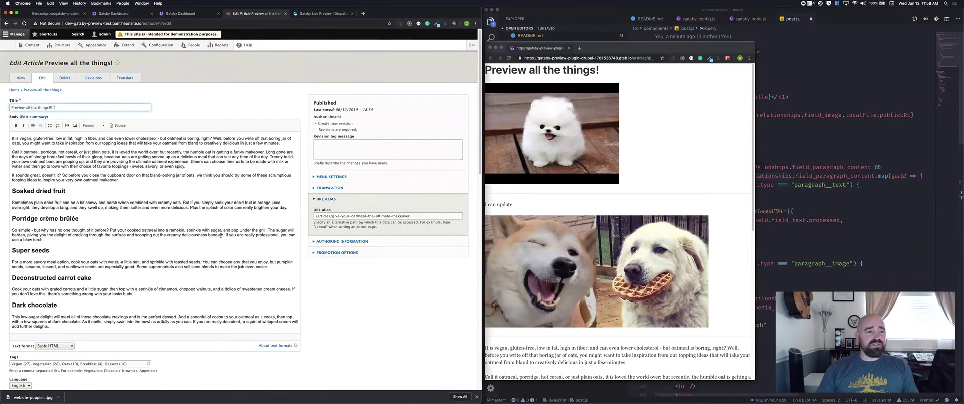
{"action": "scroll", "coordinate": [226, 232], "scroll_direction": "down", "scroll_amount": 15}
{"action": "left_click", "coordinate": [37, 359]}
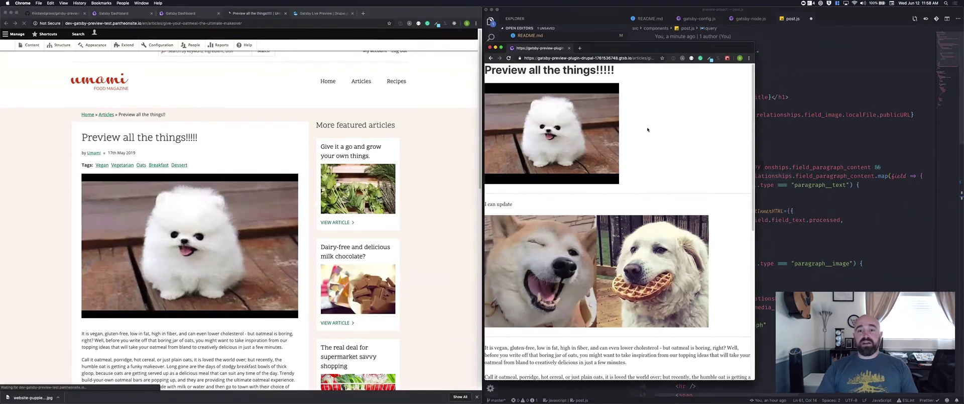
Return the preview site to its article list, and save the Drupal orange things article as "Skip the spirits with delicious green things".
{"action": "key", "text": "super+bracketleft"}
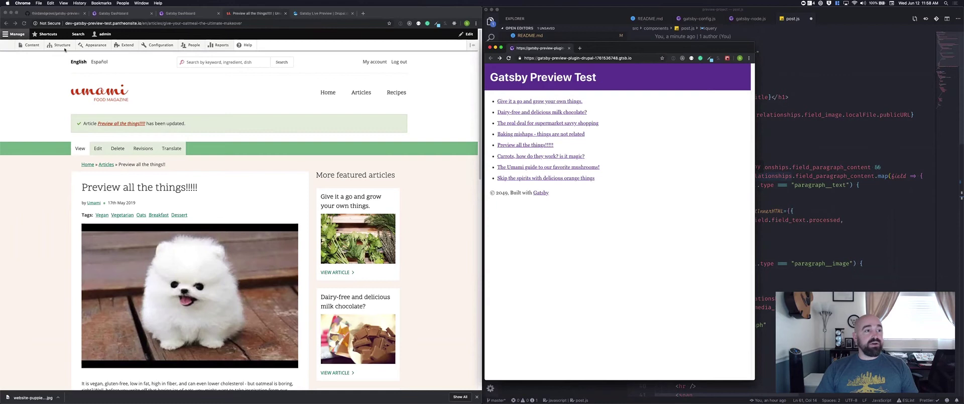
{"action": "left_click", "coordinate": [28, 45]}
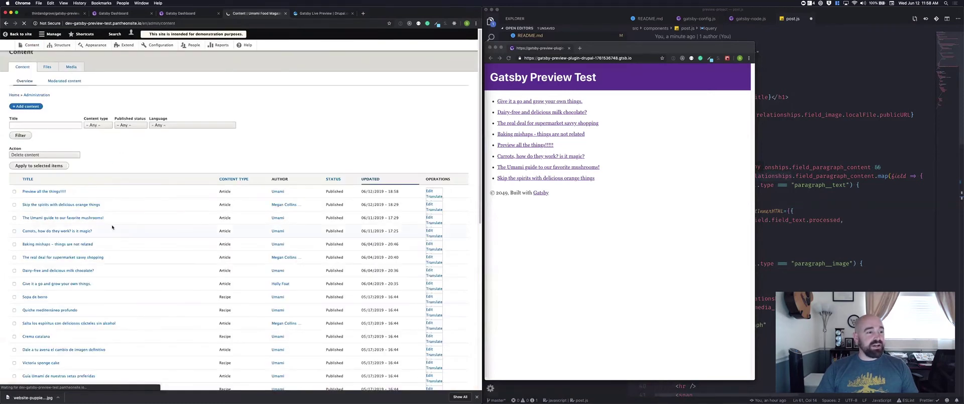
{"action": "left_click", "coordinate": [86, 216]}
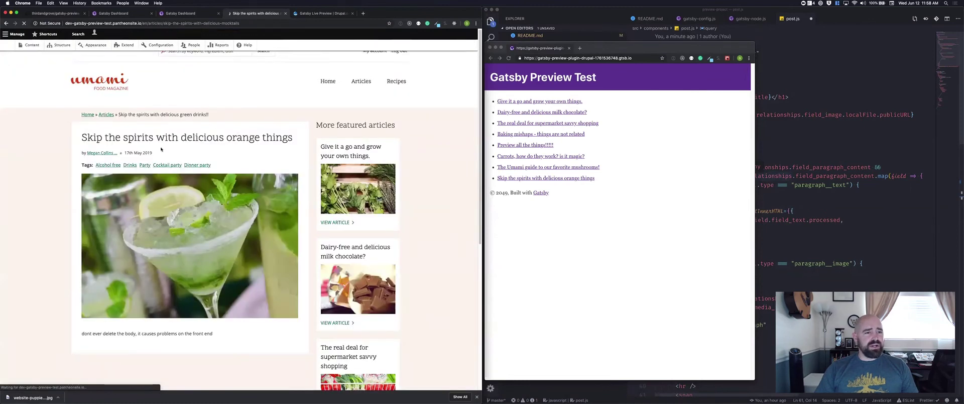
{"action": "left_click", "coordinate": [98, 125]}
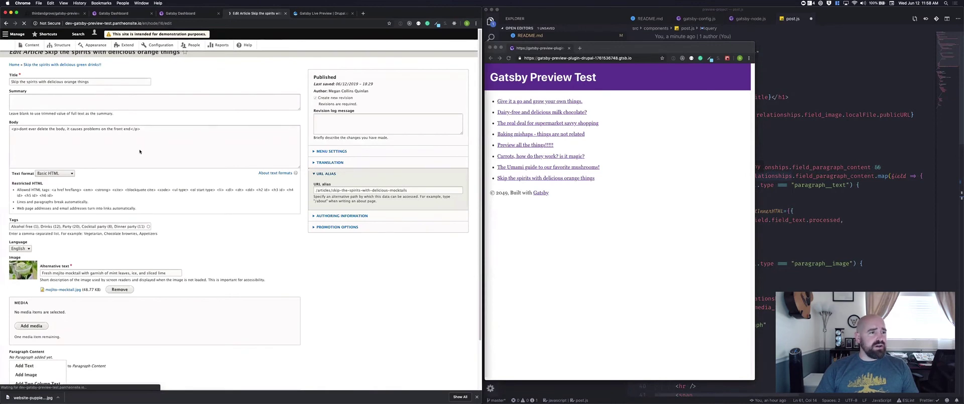
{"action": "double_click", "coordinate": [73, 107]}
{"action": "type", "text": "green"}
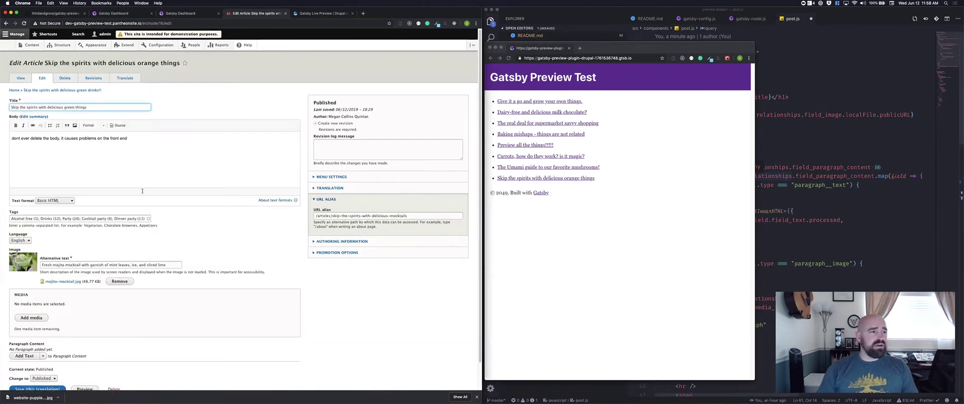
{"action": "scroll", "coordinate": [50, 327], "scroll_direction": "down", "scroll_amount": 1}
{"action": "left_click", "coordinate": [48, 360]}
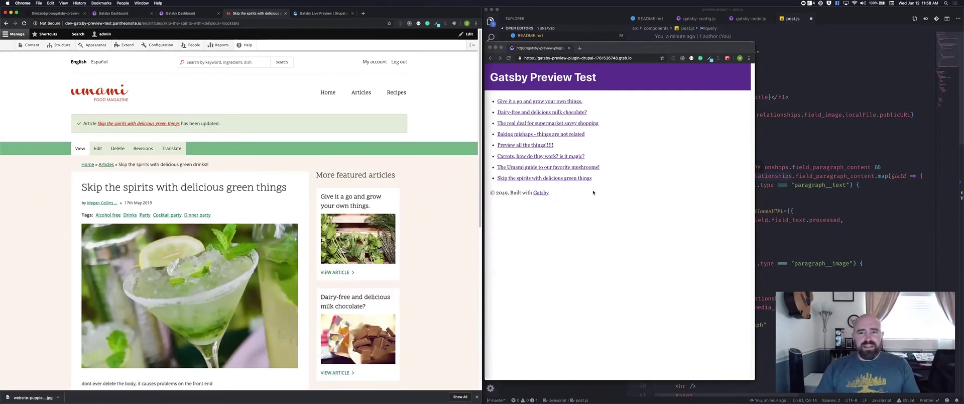
Check the retitled green things article in the preview site, and reopen the "Preview all the things!!!!!" article there.
{"action": "left_click", "coordinate": [570, 178]}
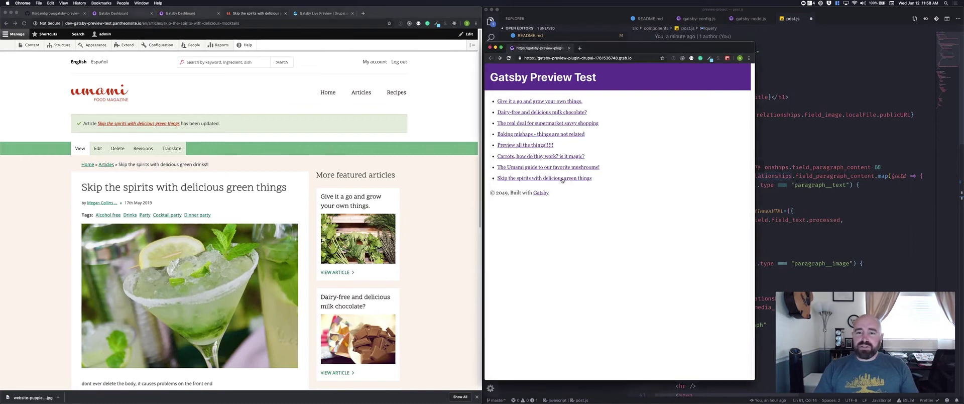
{"action": "key", "text": "super+["}
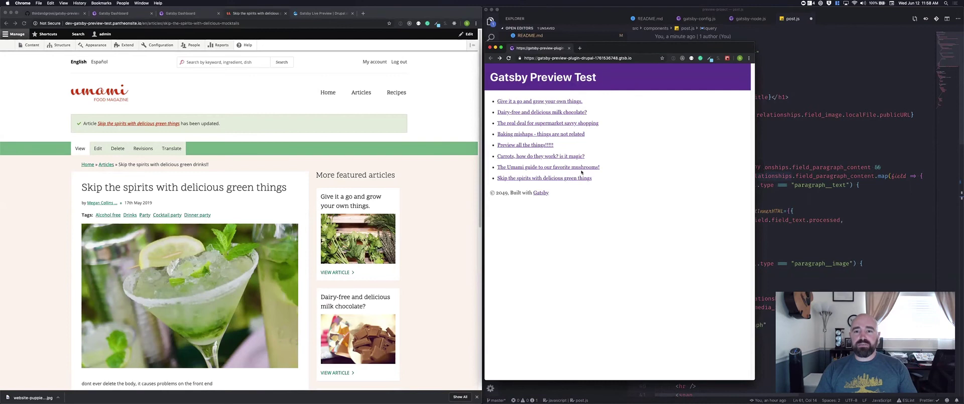
{"action": "left_click", "coordinate": [537, 145]}
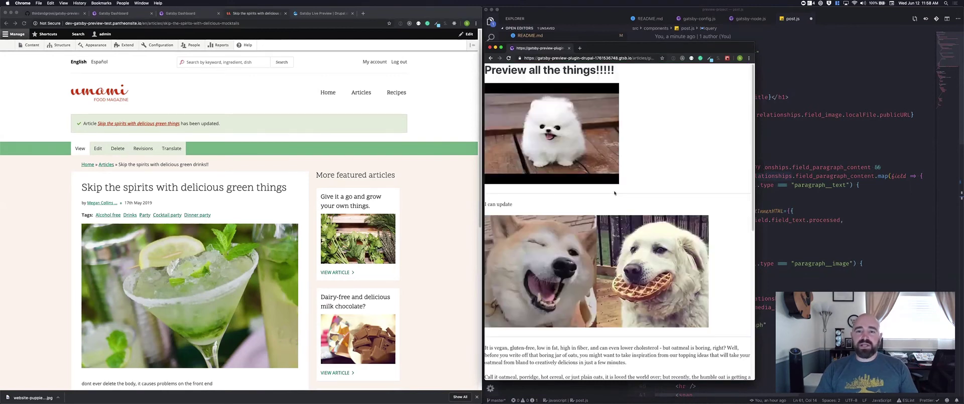
Open the "Preview all the things!!!!!" article for editing in Drupal and add an Image paragraph to its Paragraph Content.
{"action": "left_click", "coordinate": [233, 160]}
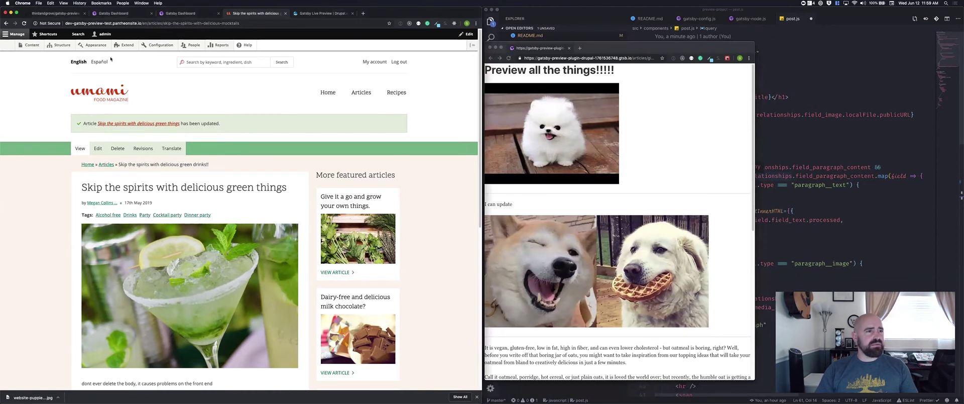
{"action": "left_click", "coordinate": [32, 46]}
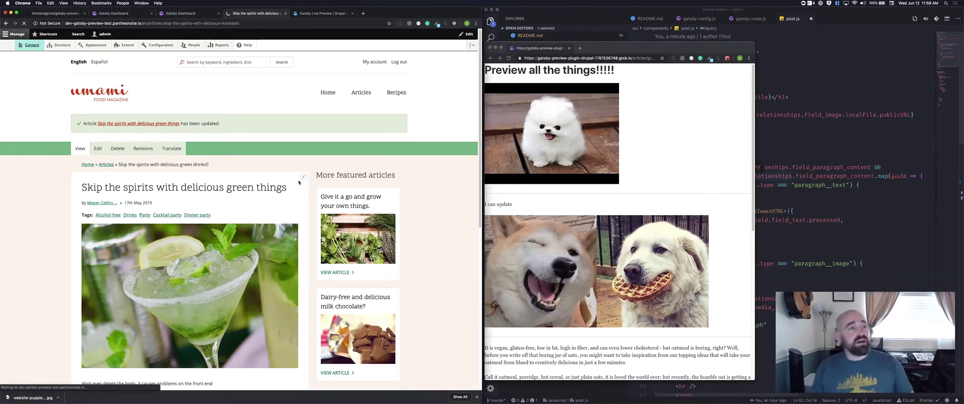
{"action": "left_click", "coordinate": [44, 215]}
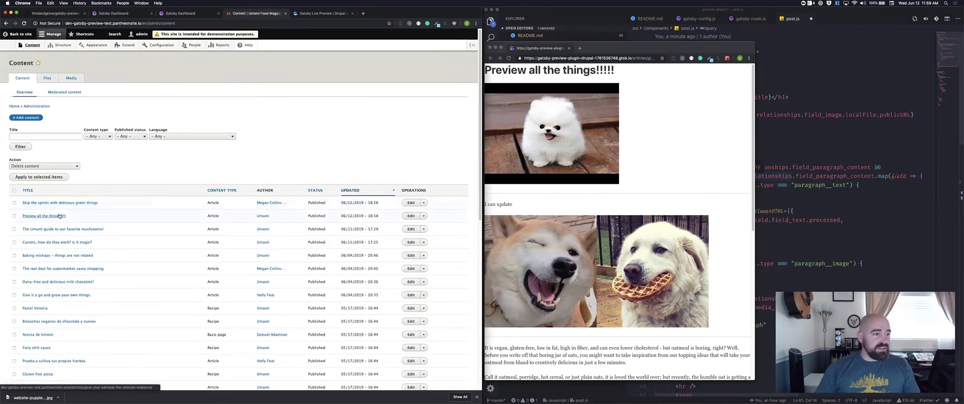
{"action": "scroll", "coordinate": [201, 177], "scroll_direction": "down", "scroll_amount": 15}
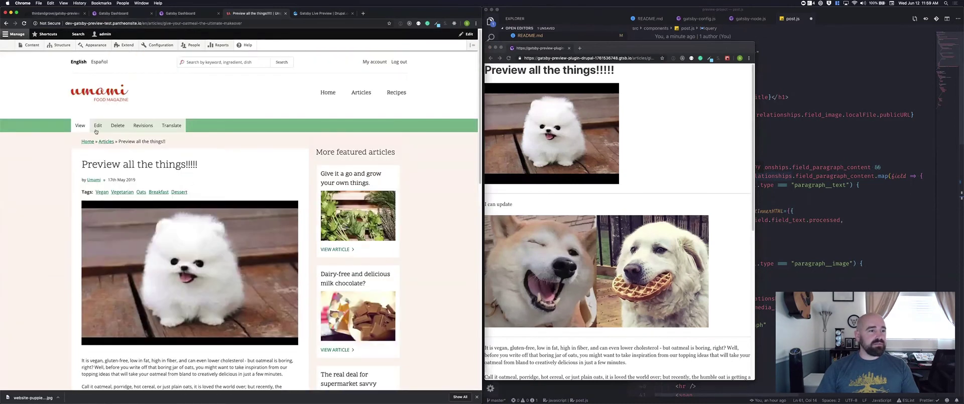
{"action": "left_click", "coordinate": [98, 126]}
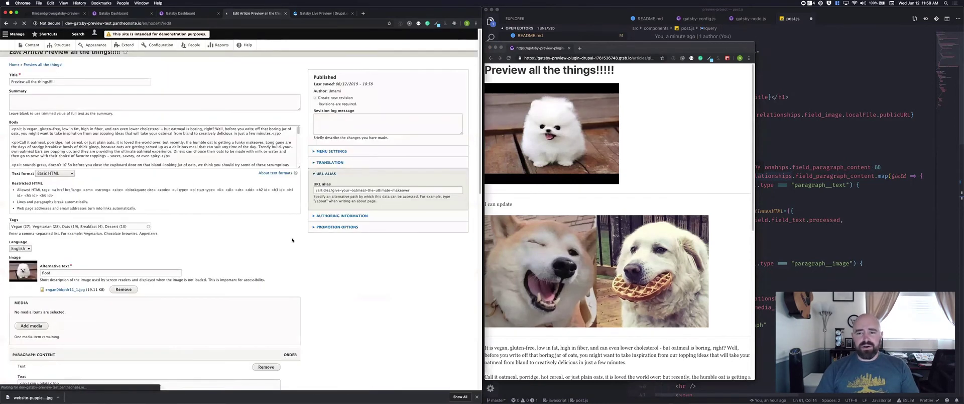
{"action": "scroll", "coordinate": [217, 243], "scroll_direction": "down", "scroll_amount": 15}
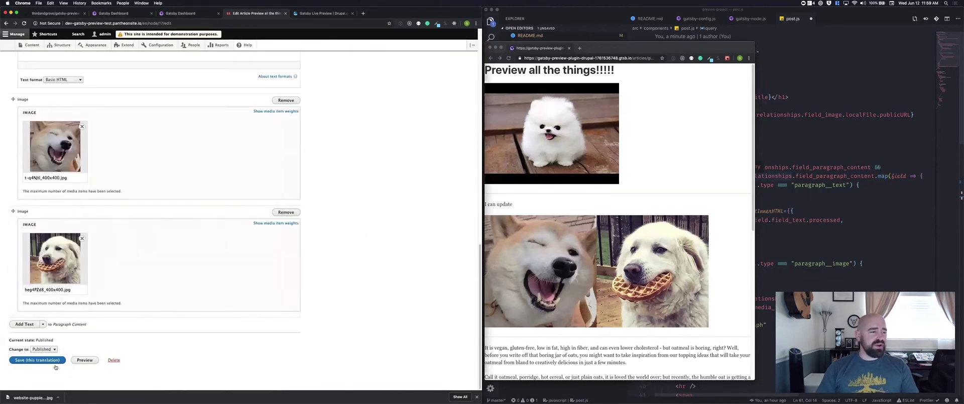
{"action": "left_click", "coordinate": [42, 325]}
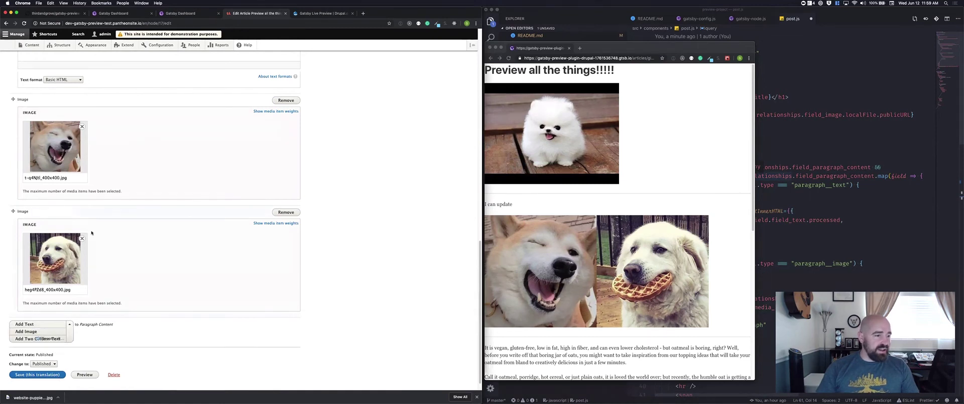
{"action": "left_click", "coordinate": [27, 332]}
Add media to the new Image paragraph by choosing the website-puppies JPEG from the Desktop folder for upload.
{"action": "scroll", "coordinate": [47, 298], "scroll_direction": "down", "scroll_amount": 3}
{"action": "left_click", "coordinate": [47, 298]}
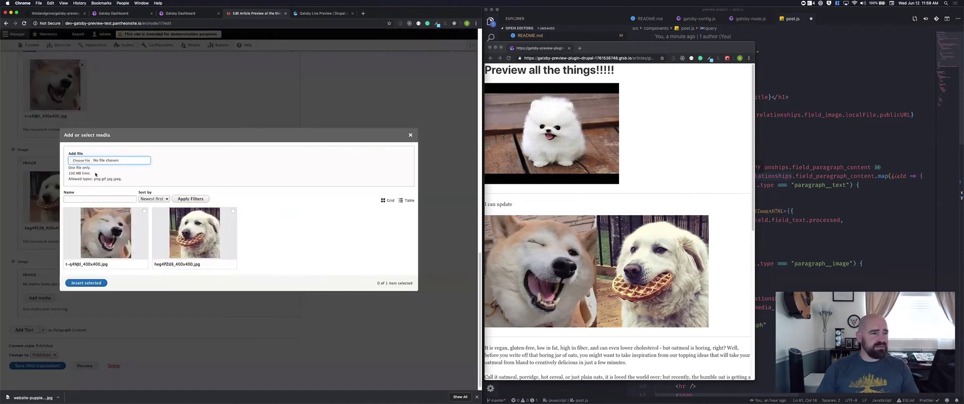
{"action": "left_click", "coordinate": [81, 160]}
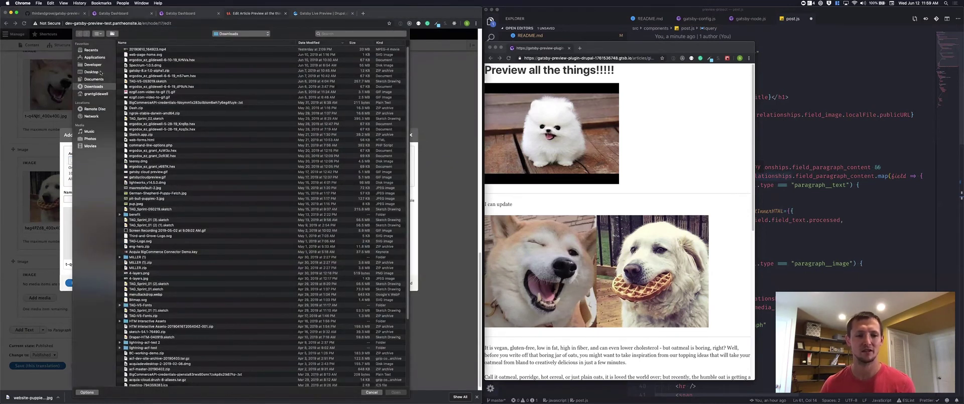
{"action": "left_click", "coordinate": [91, 72]}
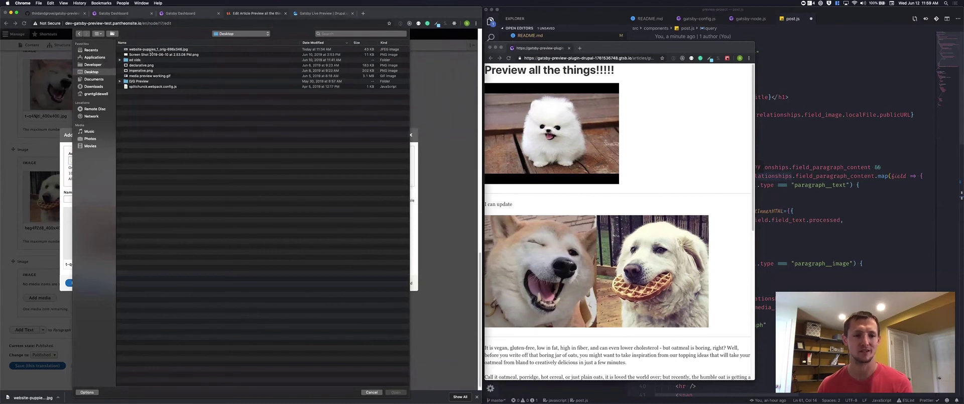
{"action": "double_click", "coordinate": [150, 50]}
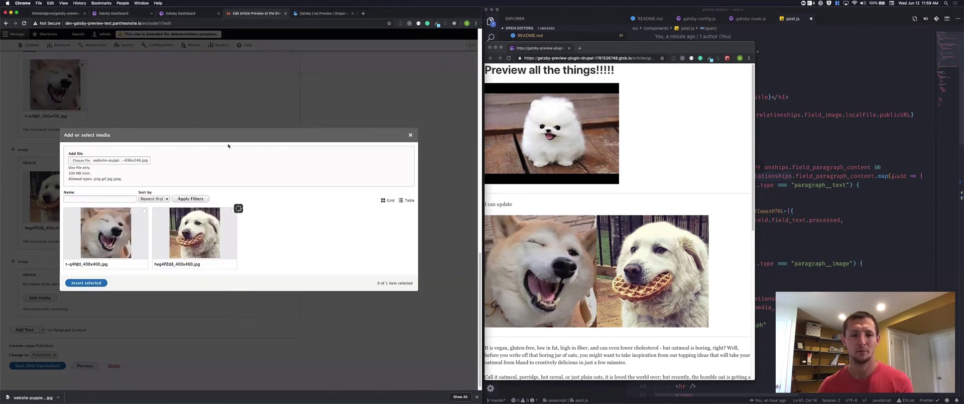
Give the uploaded website-puppies image the alternative text "puppers", save it to the media library and insert it into the new Image paragraph.
{"action": "left_click", "coordinate": [88, 247]}
{"action": "left_click", "coordinate": [209, 229]}
{"action": "type", "text": "puppers"}
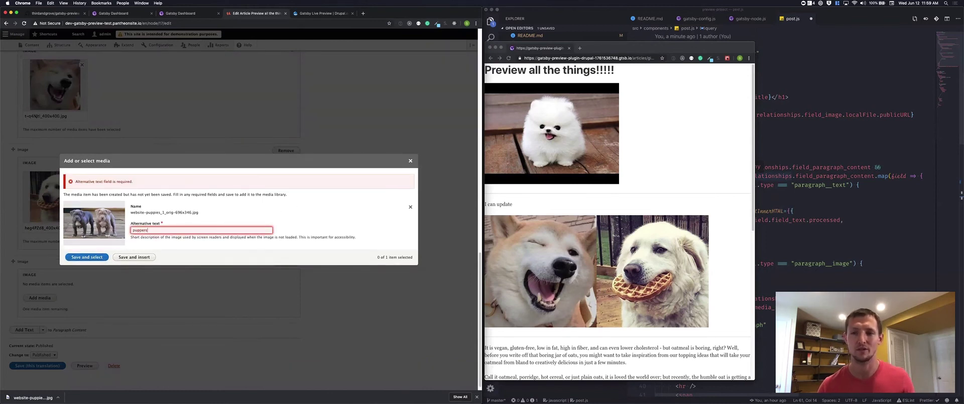
{"action": "left_click", "coordinate": [90, 257]}
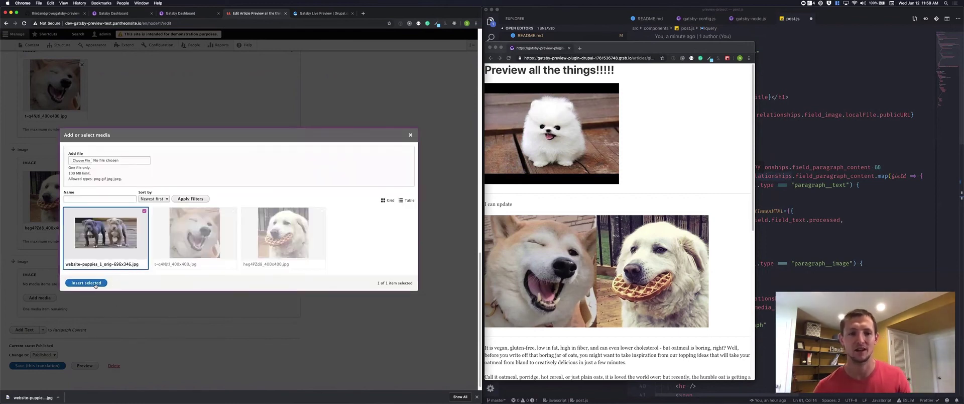
{"action": "left_click", "coordinate": [95, 284]}
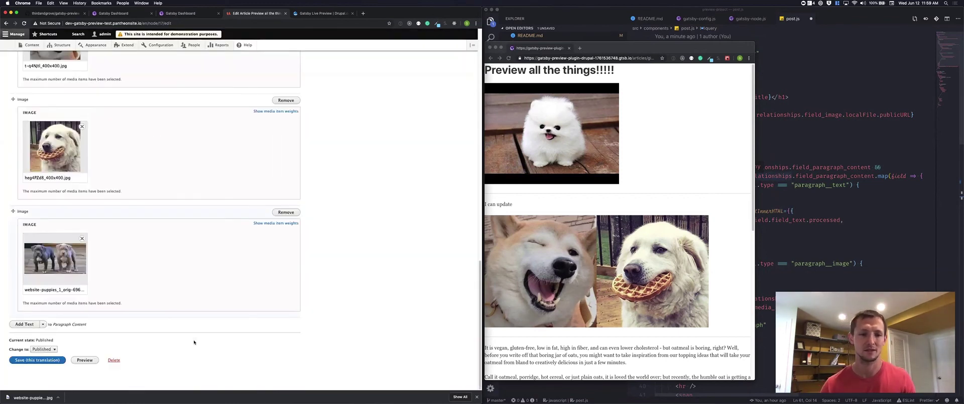
Save the "Preview all the things!!!!!" article and check the added puppies image in the preview site.
{"action": "left_click", "coordinate": [57, 359]}
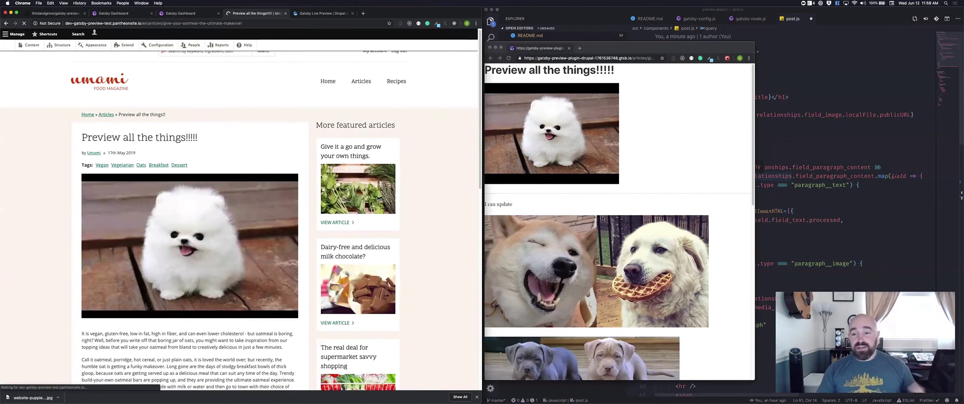
{"action": "scroll", "coordinate": [634, 276], "scroll_direction": "down", "scroll_amount": 2}
{"action": "scroll", "coordinate": [634, 276], "scroll_direction": "down", "scroll_amount": 4}
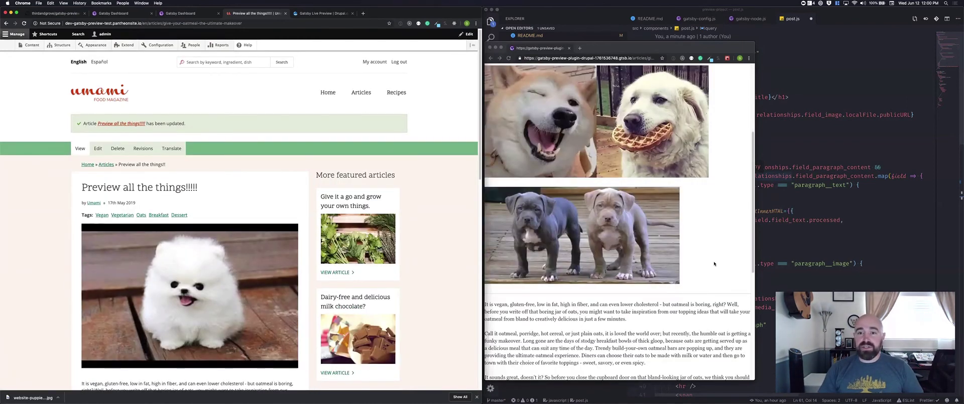
Reopen the article for editing and move the website-puppies Image paragraph above the other two Image paragraphs.
{"action": "scroll", "coordinate": [265, 273], "scroll_direction": "down", "scroll_amount": 15}
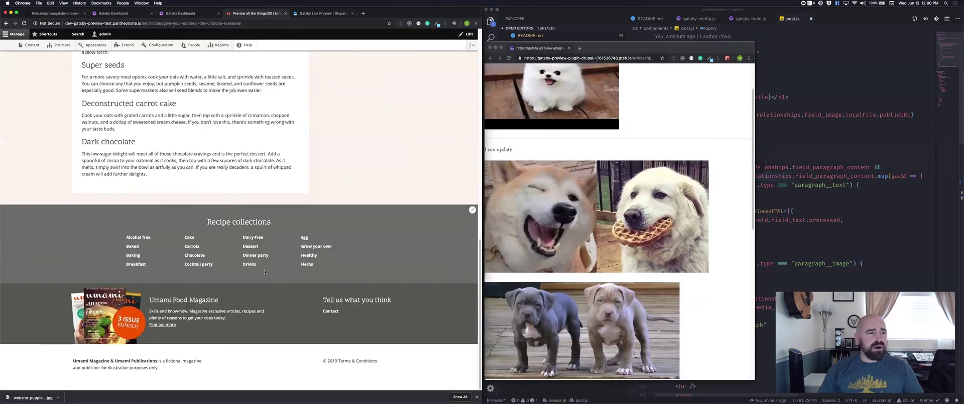
{"action": "scroll", "coordinate": [121, 157], "scroll_direction": "up", "scroll_amount": 13}
{"action": "left_click", "coordinate": [98, 94]}
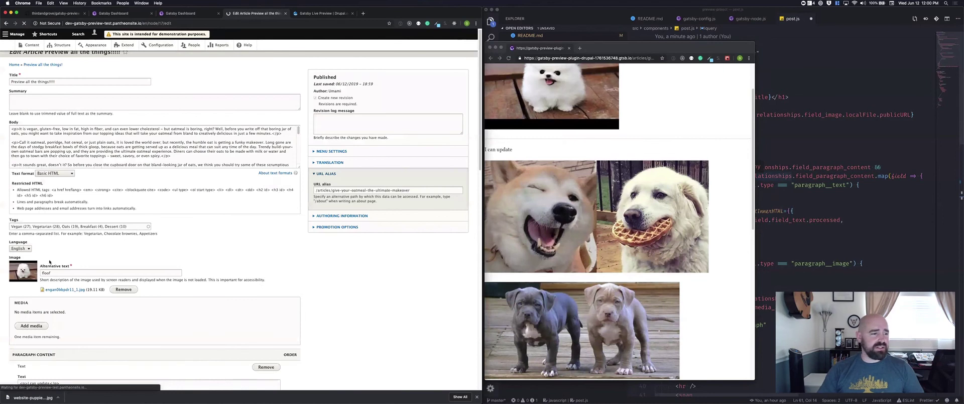
{"action": "scroll", "coordinate": [40, 241], "scroll_direction": "down", "scroll_amount": 15}
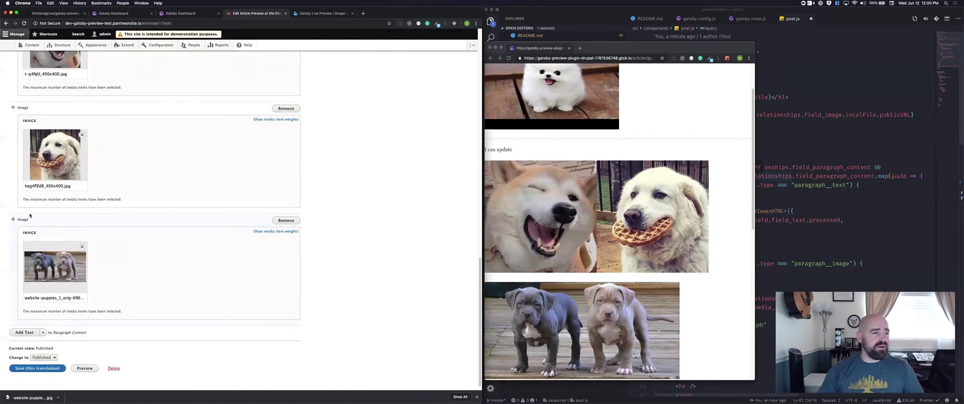
{"action": "scroll", "coordinate": [30, 213], "scroll_direction": "up", "scroll_amount": 2}
{"action": "left_click_drag", "start_coordinate": [32, 204], "coordinate": [30, 91]}
{"action": "scroll", "coordinate": [124, 342], "scroll_direction": "down", "scroll_amount": 2}
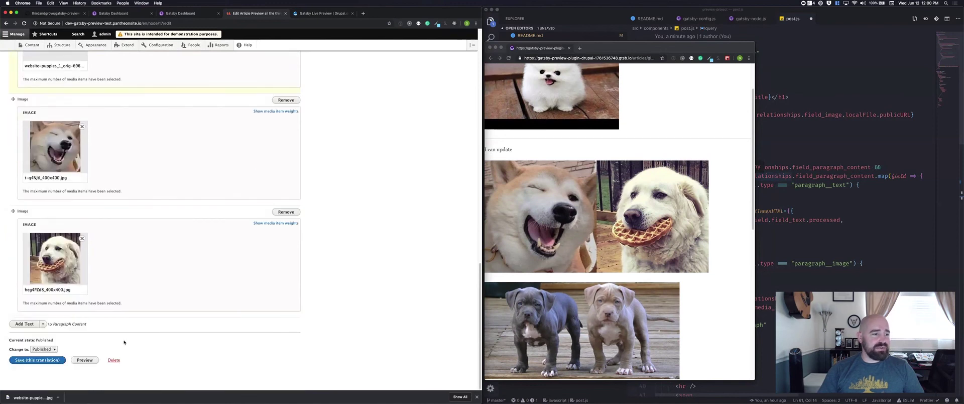
Save the article with the reordered Image paragraphs and check the new image order in the preview site.
{"action": "left_click", "coordinate": [37, 359]}
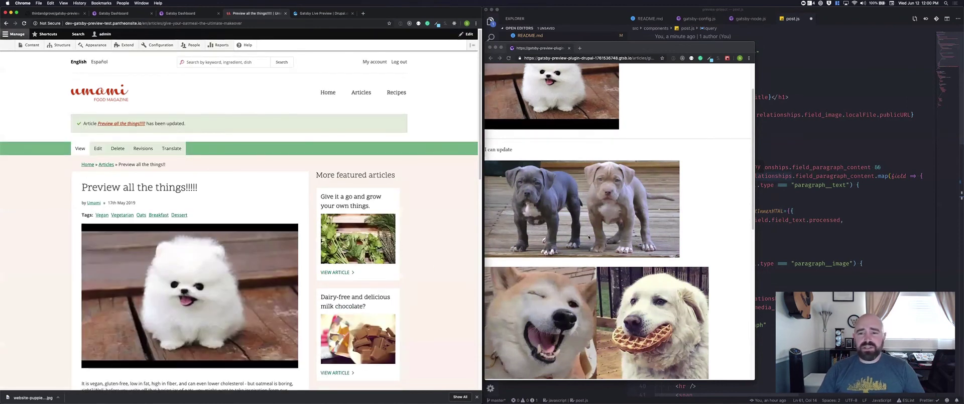
{"action": "scroll", "coordinate": [589, 237], "scroll_direction": "up", "scroll_amount": 2}
{"action": "left_click", "coordinate": [562, 191]}
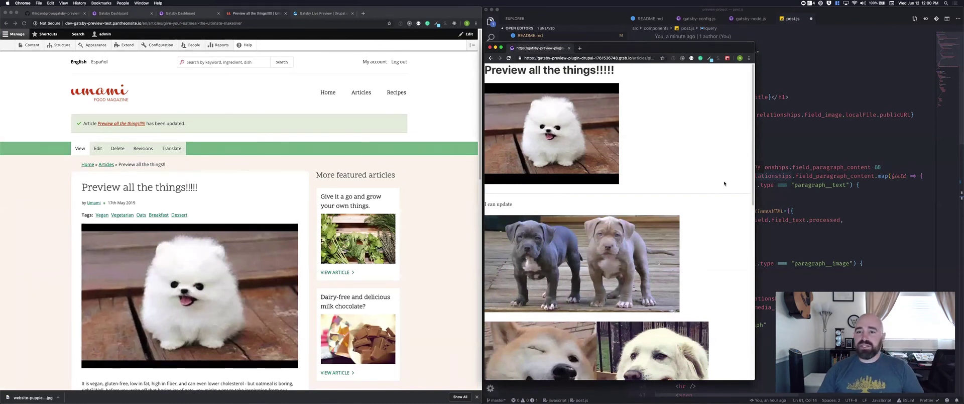
Return the preview site to its article list and open the "Give it a go and grow your own things." article.
{"action": "left_click_drag", "start_coordinate": [641, 51], "coordinate": [625, 51]}
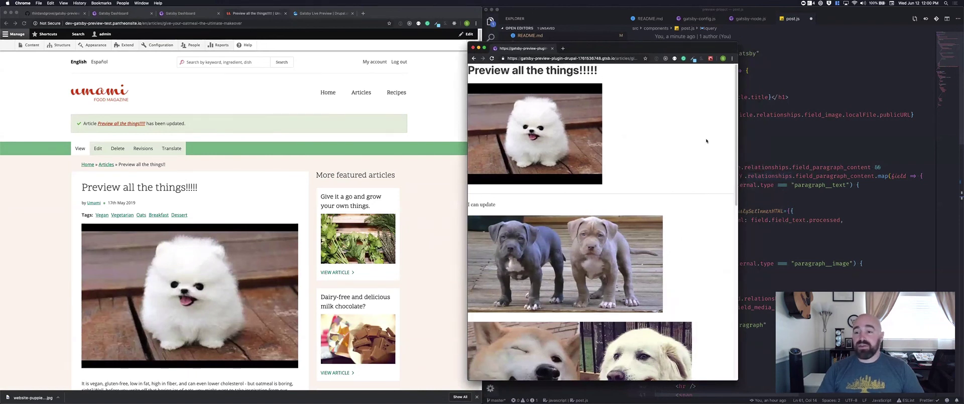
{"action": "key", "text": "super+bracketleft"}
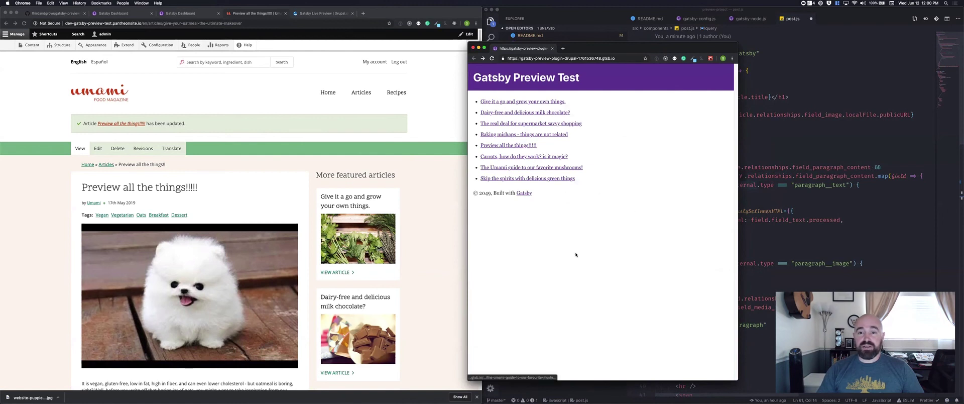
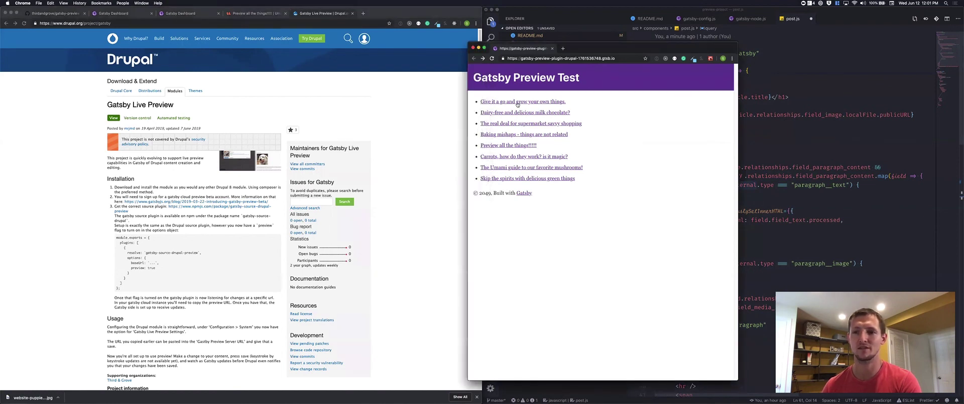
{"action": "left_click", "coordinate": [487, 101]}
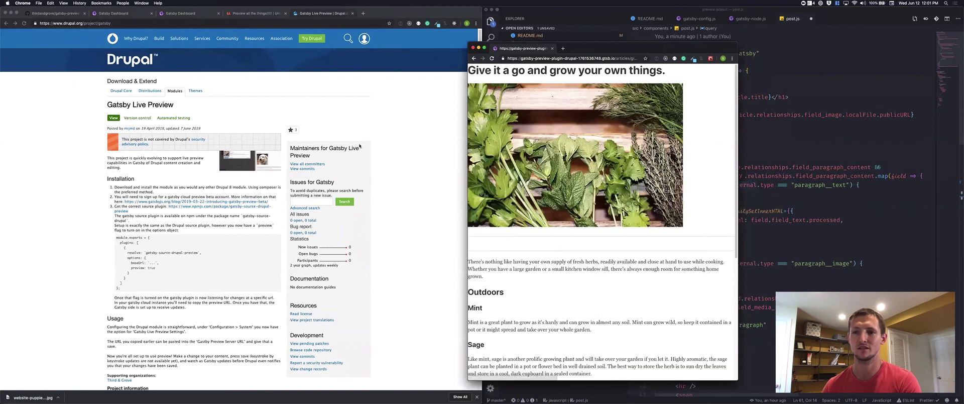
Highlight the gatsby-source-drupal-preview resolve line of gatsby-config.js in the code editor, and bring the preview site back to the front.
{"action": "left_click", "coordinate": [748, 250]}
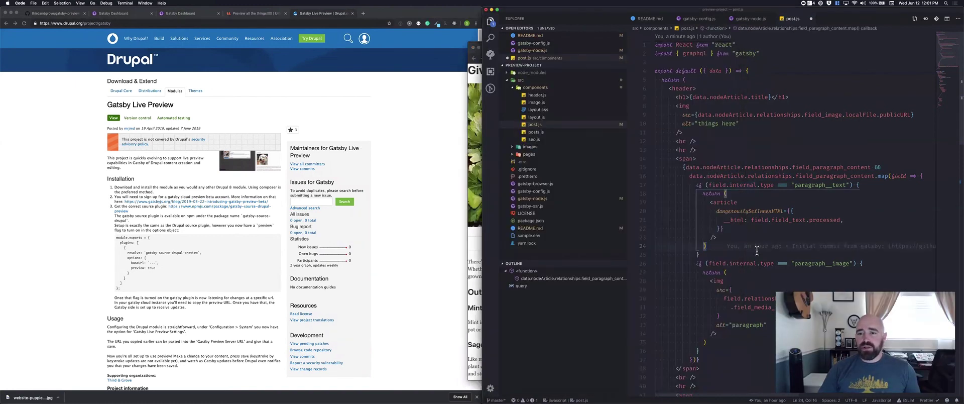
{"action": "left_click", "coordinate": [471, 202]}
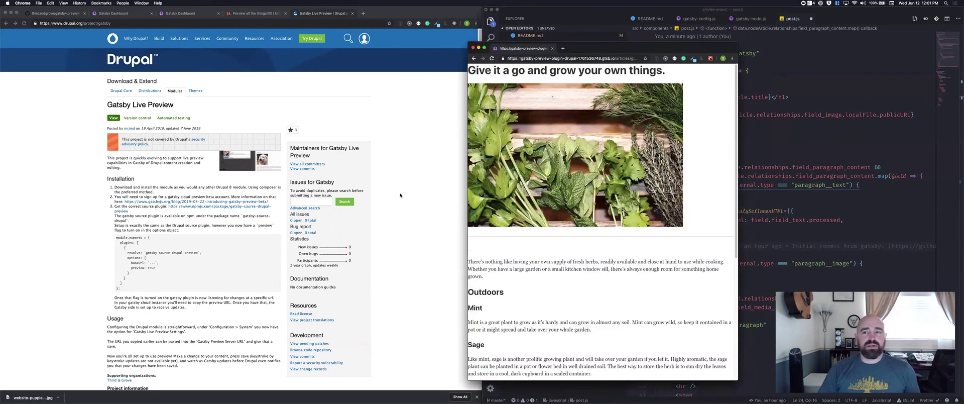
{"action": "left_click", "coordinate": [740, 150]}
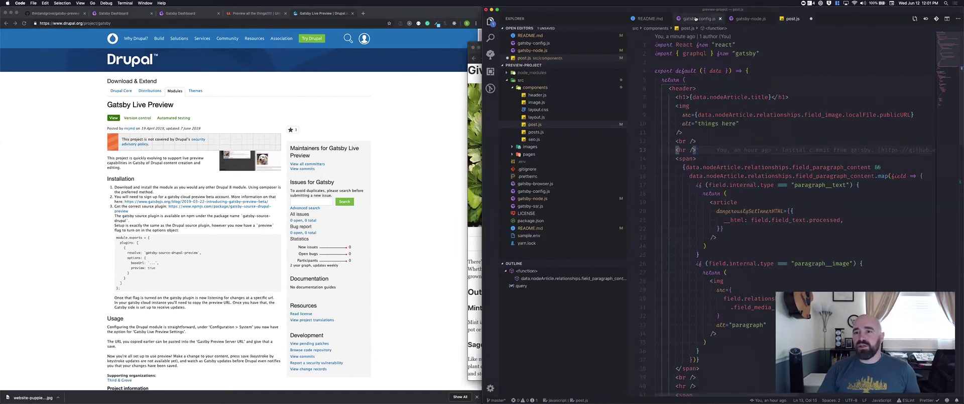
{"action": "left_click", "coordinate": [693, 19]}
{"action": "left_click_drag", "start_coordinate": [812, 181], "coordinate": [693, 181]}
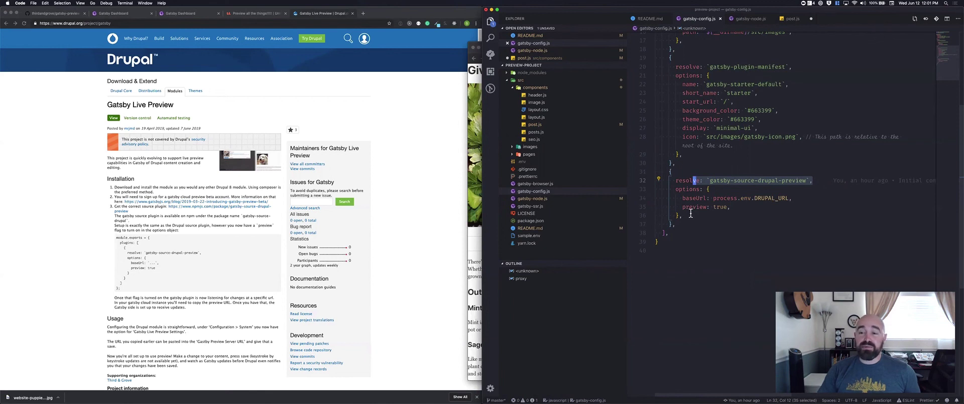
{"action": "mouse_move", "coordinate": [686, 209]}
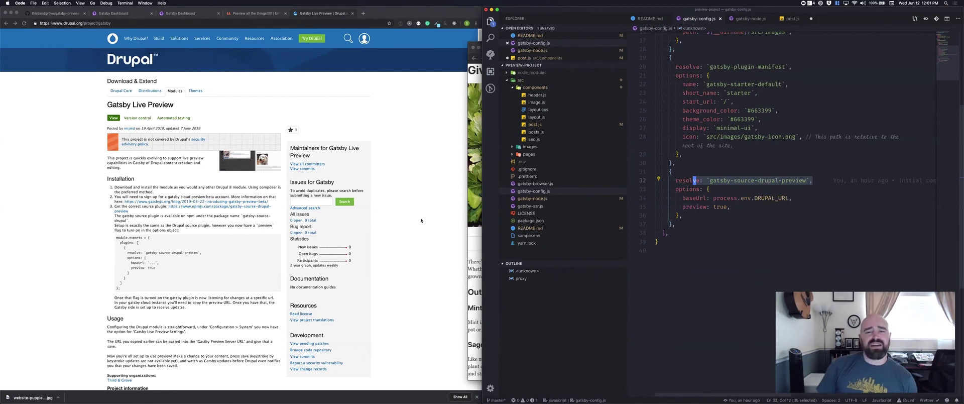
{"action": "left_click", "coordinate": [479, 259]}
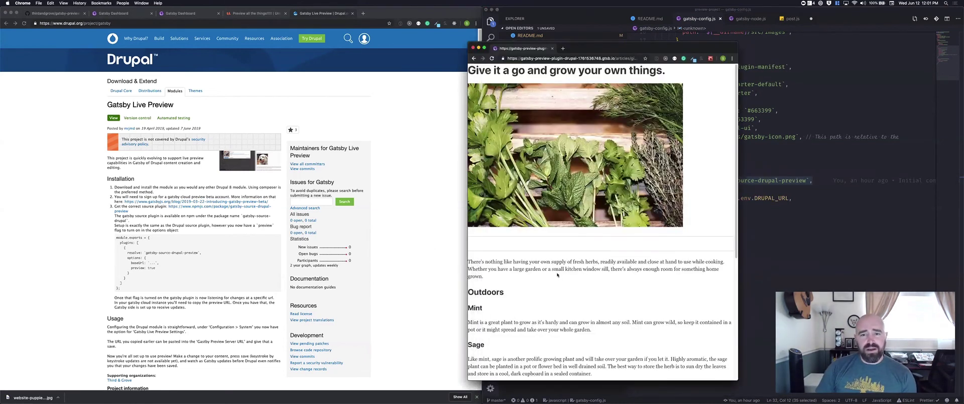